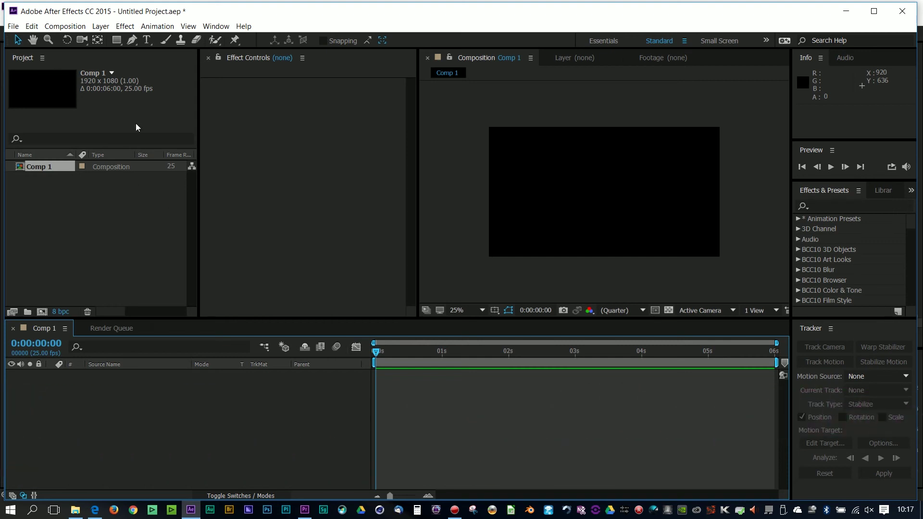
# Step: Create a new composition from the HDTV 1080 25 preset with a duration of 0:00:06:00
pyautogui.click(64, 27)
pyautogui.click(66, 39)
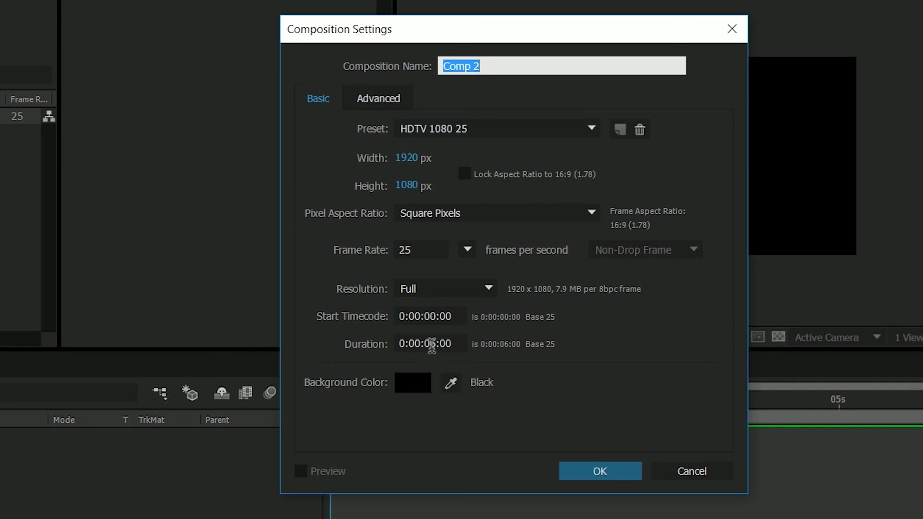
pyautogui.click(460, 344)
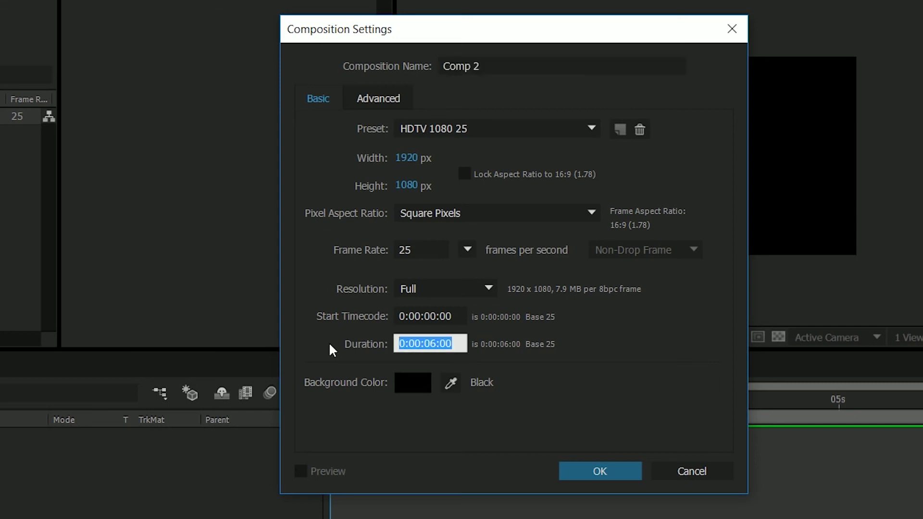
pyautogui.write('600')
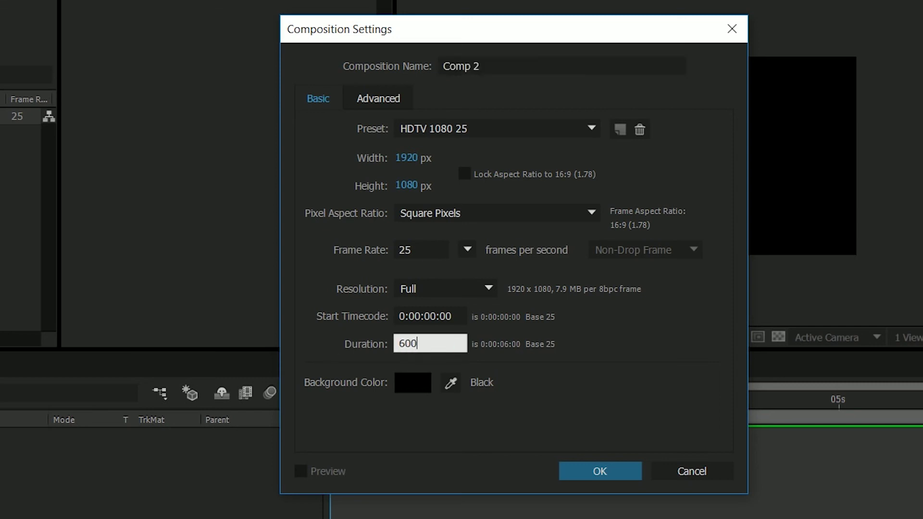
pyautogui.press('Tab')
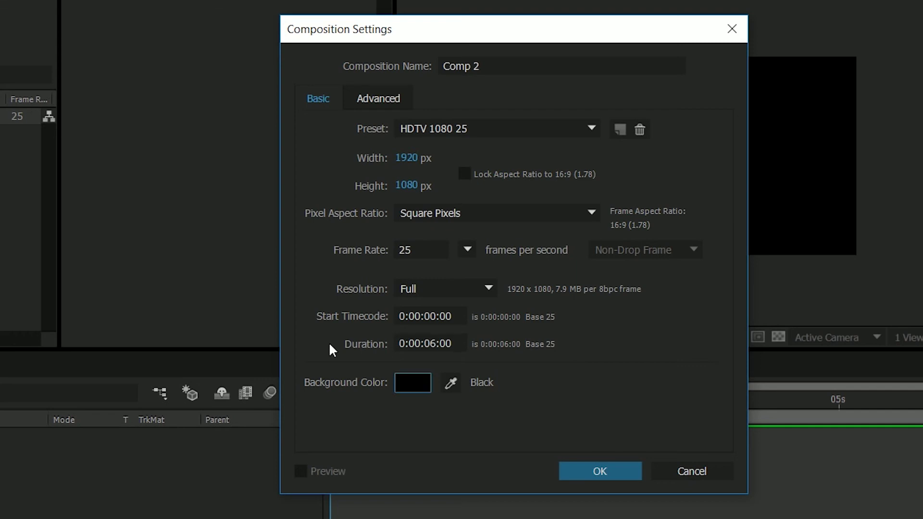
pyautogui.click(621, 473)
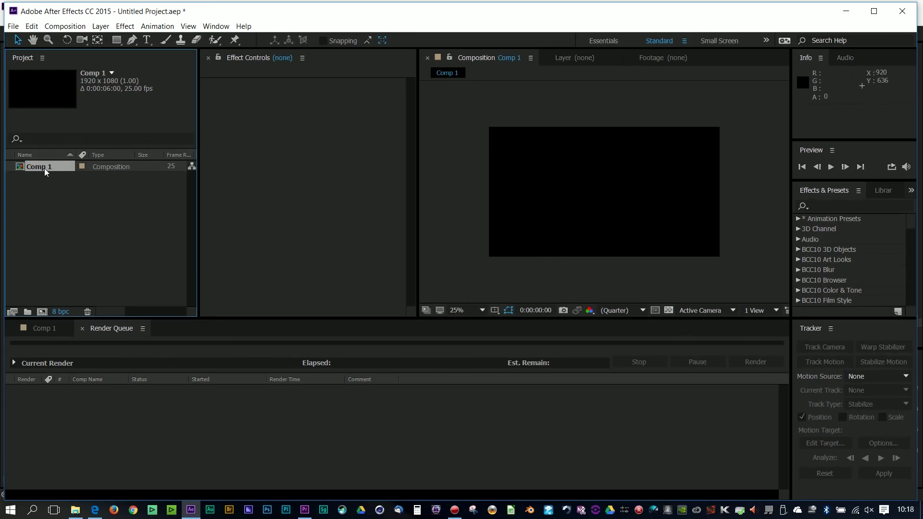
# Step: Rename the composition Comp 1 as title and select it in the project
pyautogui.click(43, 168)
pyautogui.write('title')
pyautogui.click(85, 193)
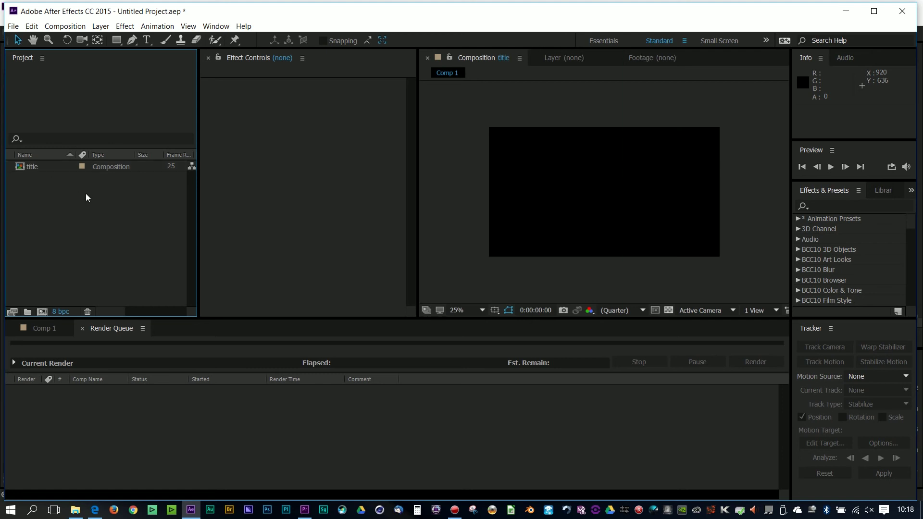
pyautogui.click(20, 169)
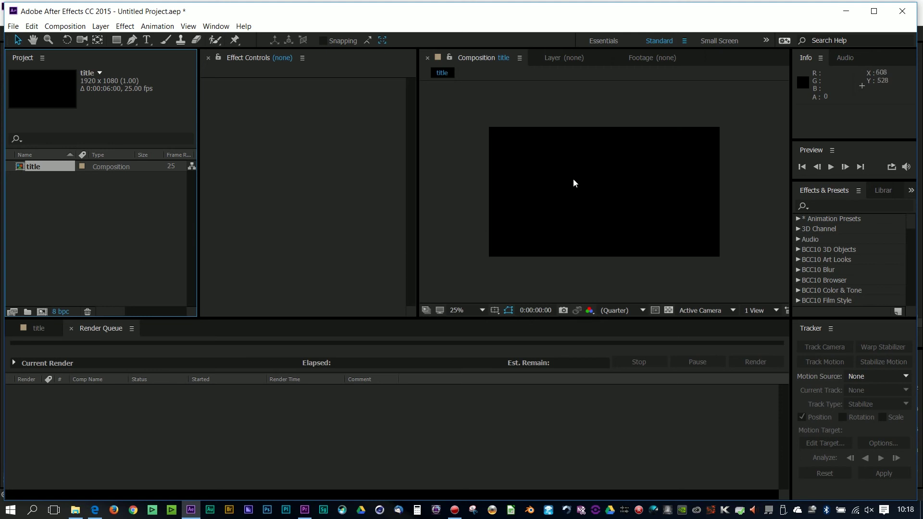
# Step: Switch to Premiere Pro to examine the finished lower-third title, and return to After Effects
pyautogui.click(304, 510)
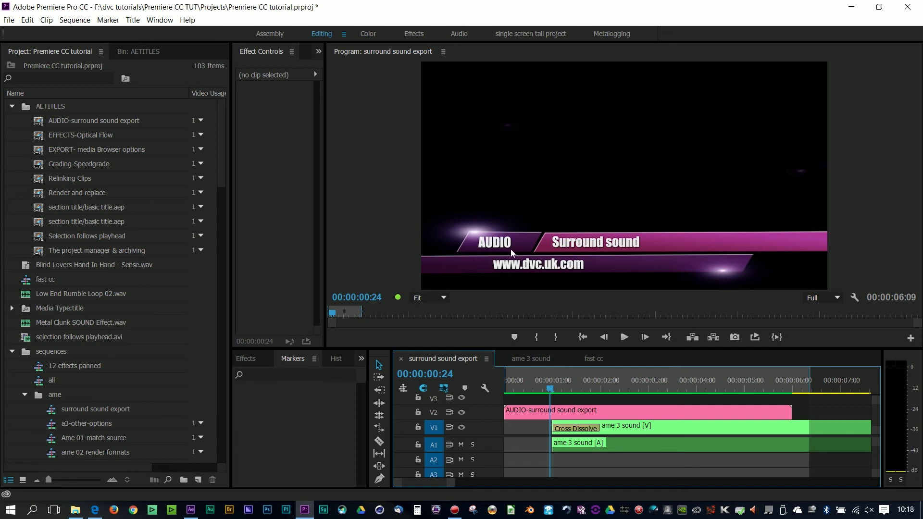
pyautogui.click(192, 512)
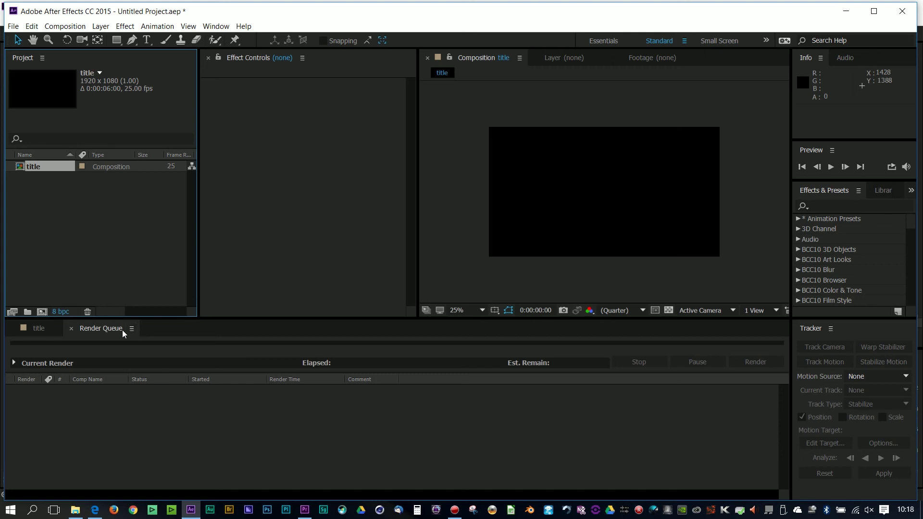
# Step: Start a new solid layer in the title composition's timeline and name it top left
pyautogui.click(36, 330)
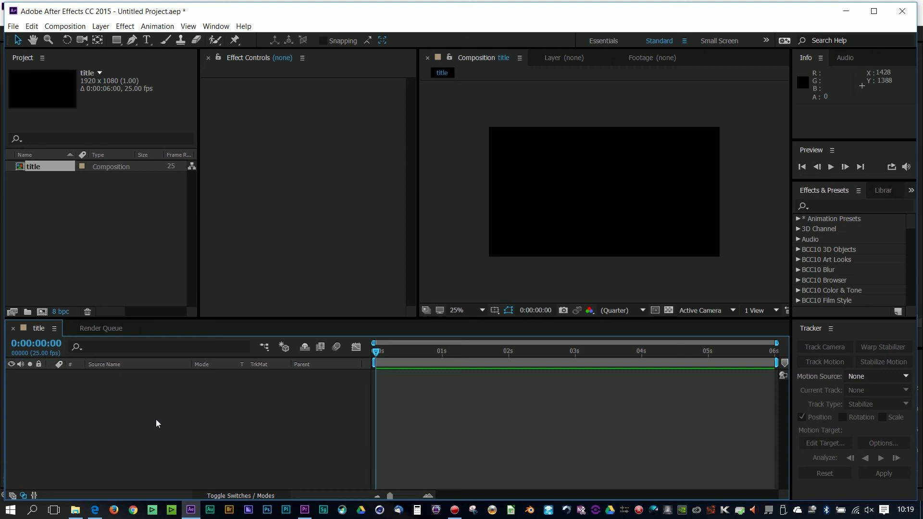
pyautogui.rightClick(188, 408)
pyautogui.moveTo(213, 313)
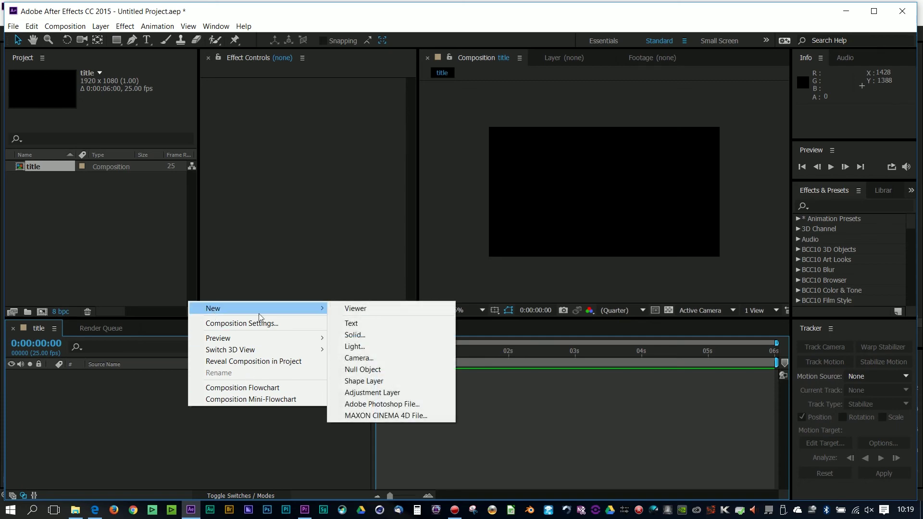
pyautogui.click(360, 333)
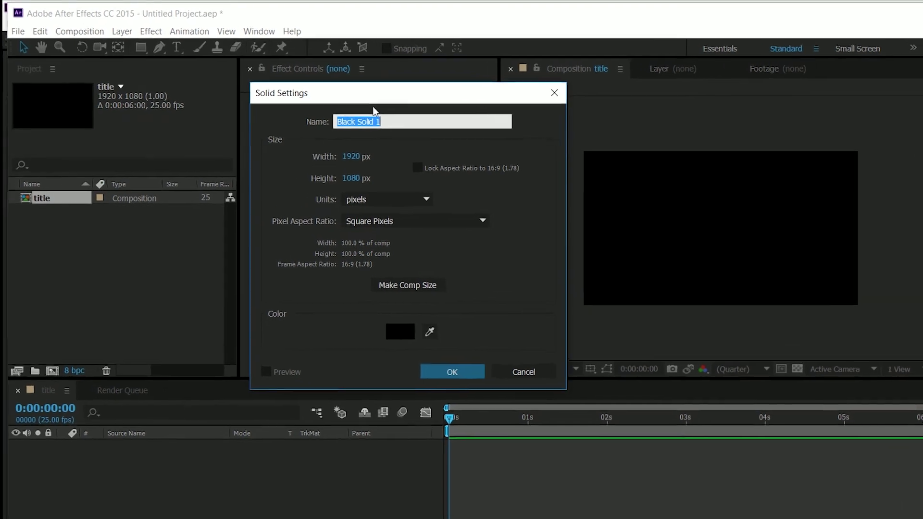
pyautogui.write('top ')
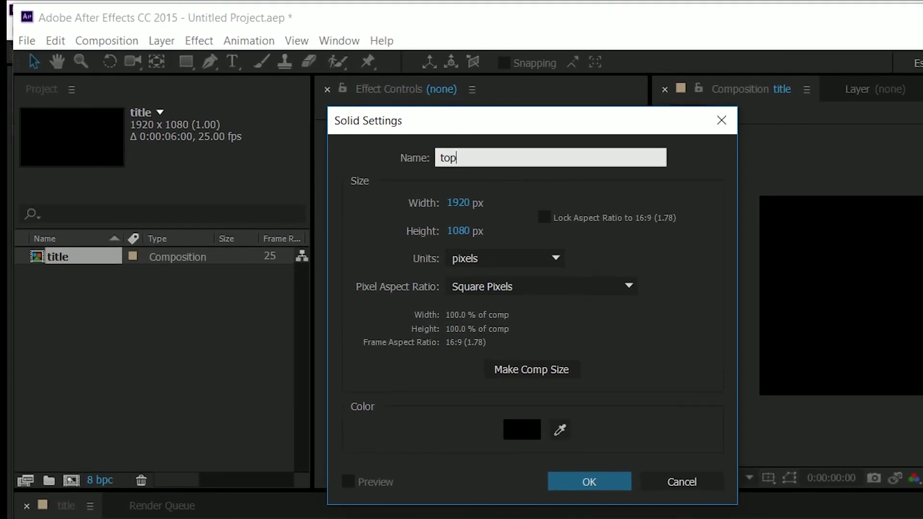
pyautogui.write('left')
# Step: Set the solid's color to purple 85179F and add the solid to the composition
pyautogui.click(514, 429)
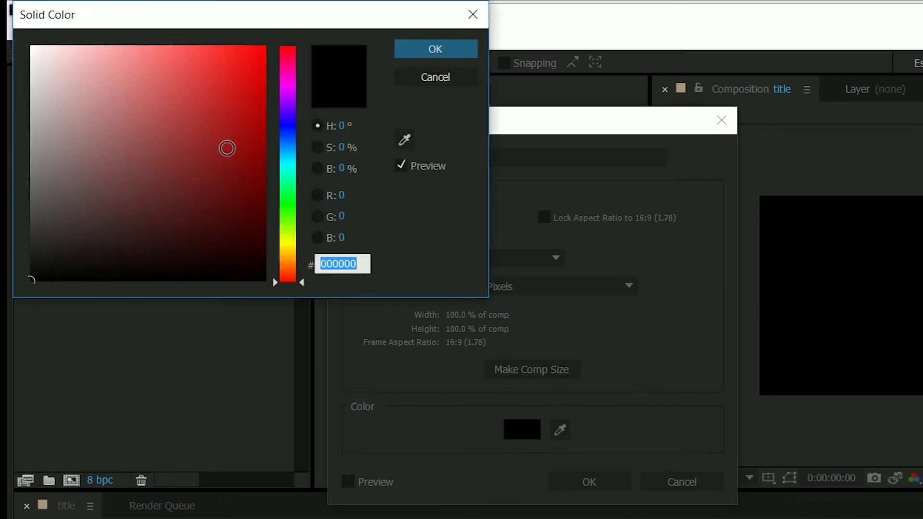
pyautogui.click(288, 94)
pyautogui.moveTo(265, 100); pyautogui.dragTo(231, 133)
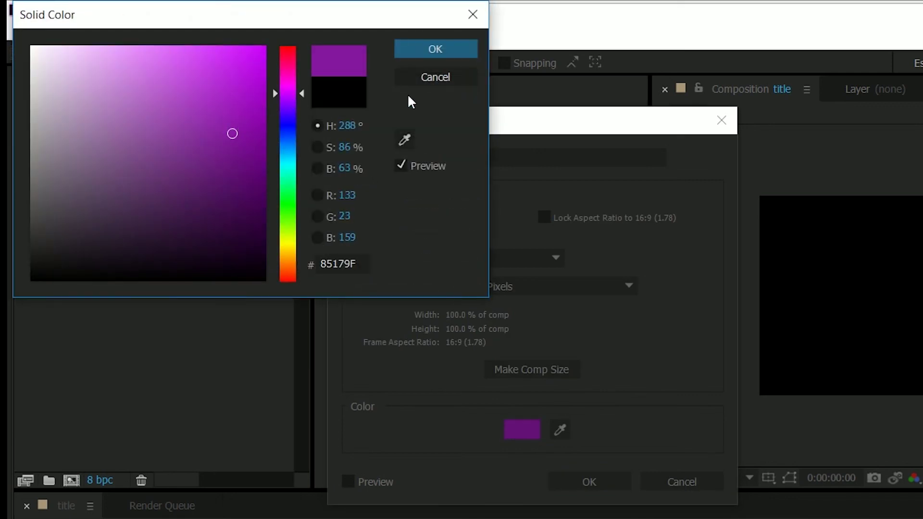
pyautogui.click(420, 50)
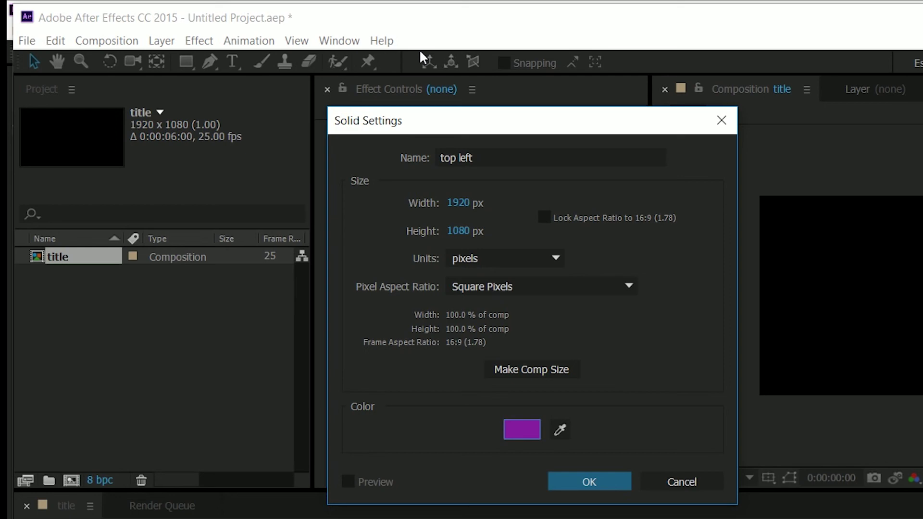
pyautogui.click(593, 483)
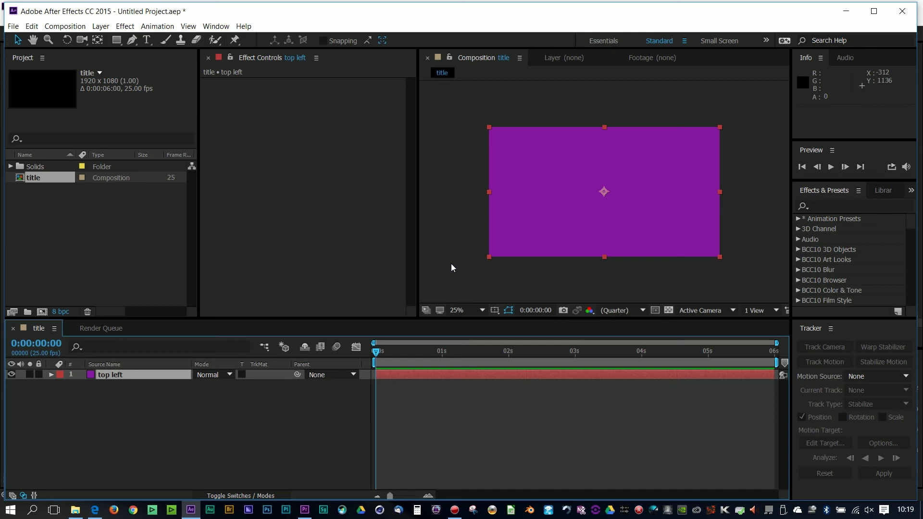
# Step: Check the shape of the upper title bar in Premiere Pro, and return to After Effects
pyautogui.click(305, 510)
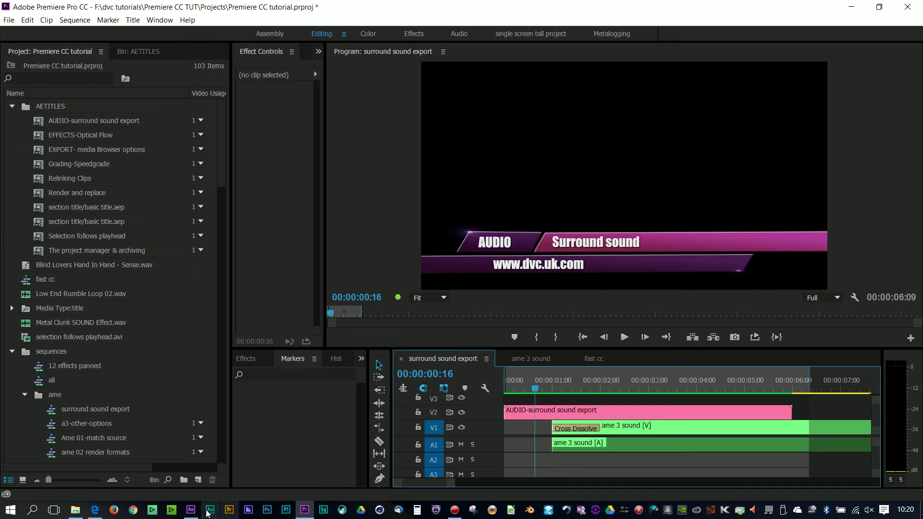
pyautogui.click(192, 510)
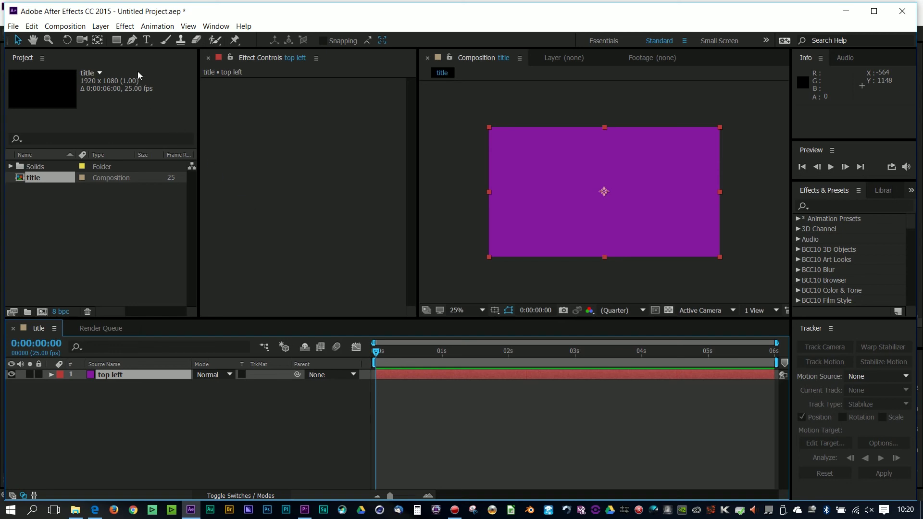
# Step: Draw a closed four-point slanted mask with the Pen tool on the top left solid, in the lower-left part of the frame
pyautogui.click(131, 39)
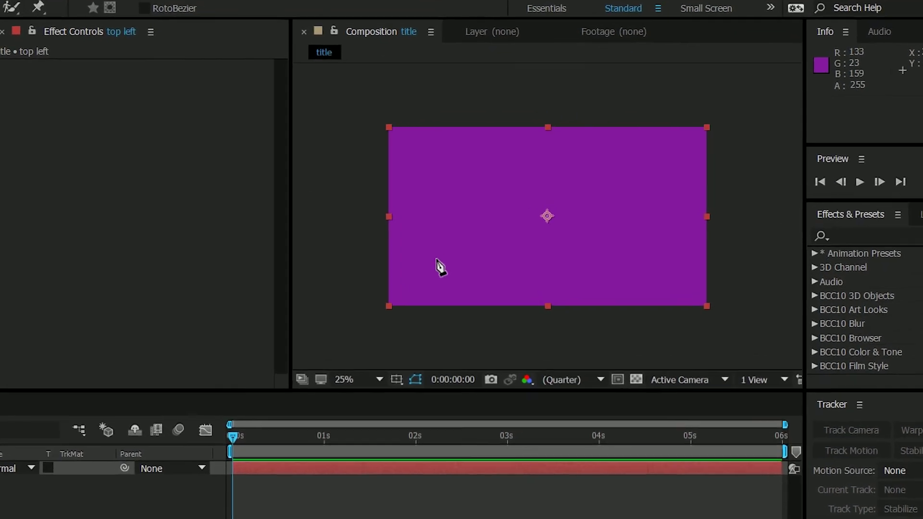
pyautogui.click(434, 258)
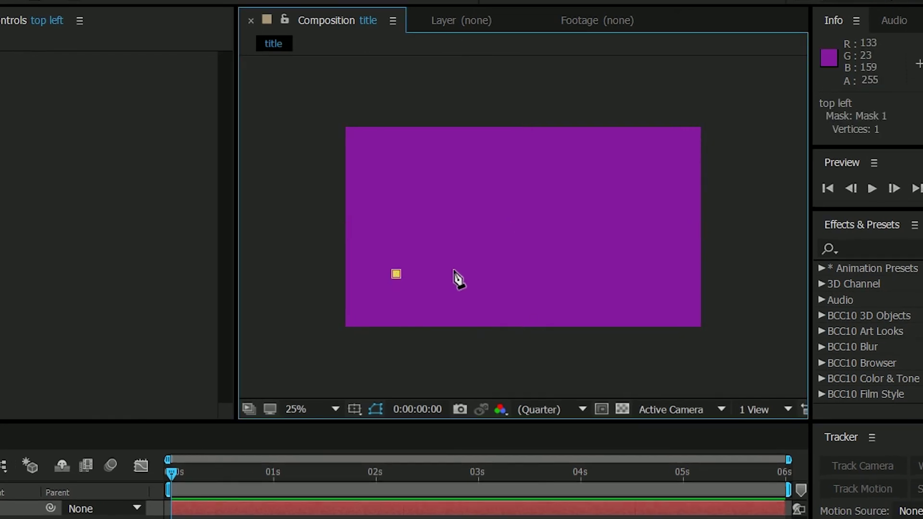
pyautogui.click(454, 271)
pyautogui.click(448, 296)
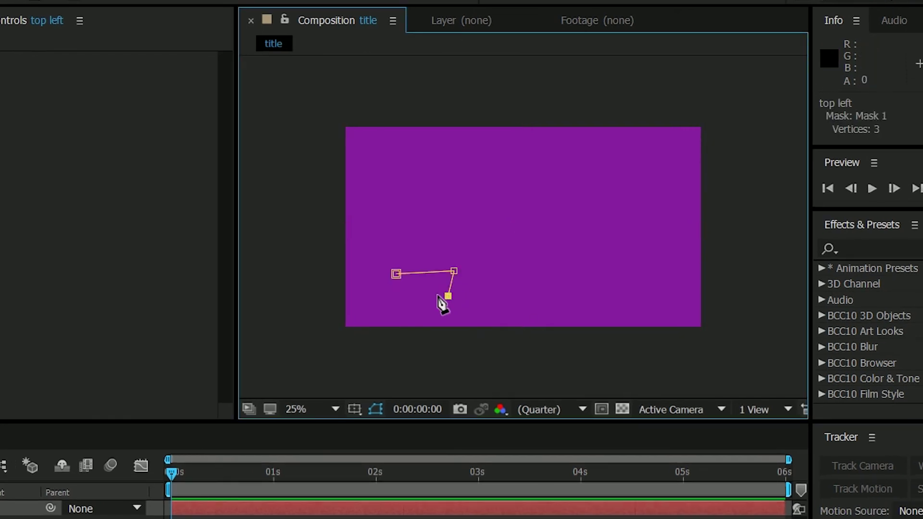
pyautogui.click(381, 296)
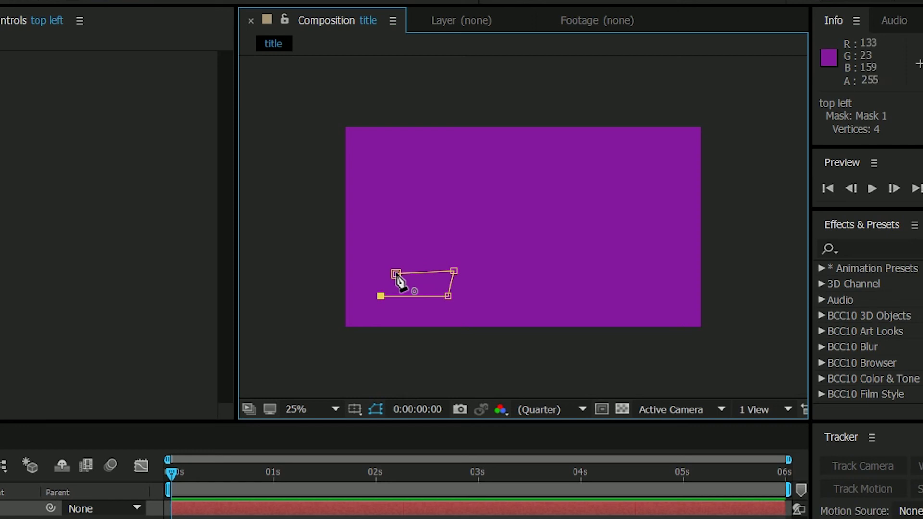
pyautogui.click(396, 274)
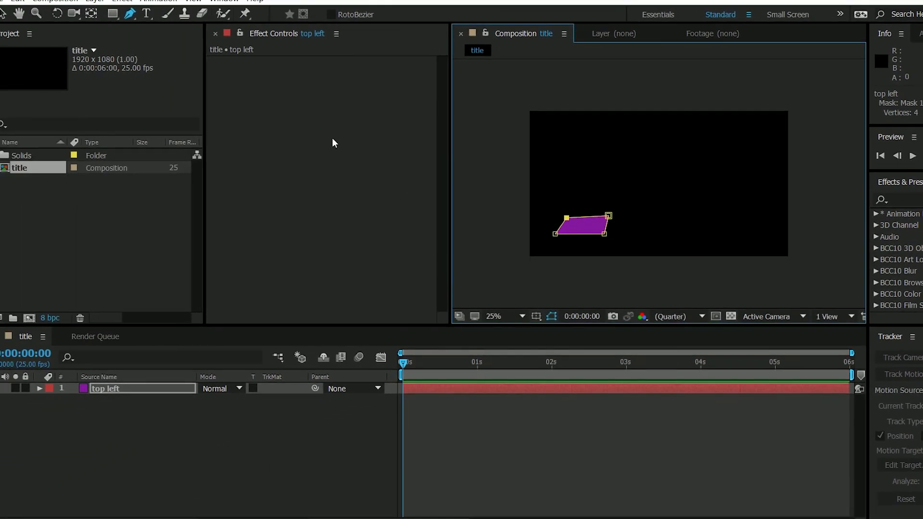
# Step: Dock the Effect Controls panel together with the Project panel to enlarge the composition view
pyautogui.click(197, 45)
pyautogui.moveTo(199, 44); pyautogui.dragTo(144, 90)
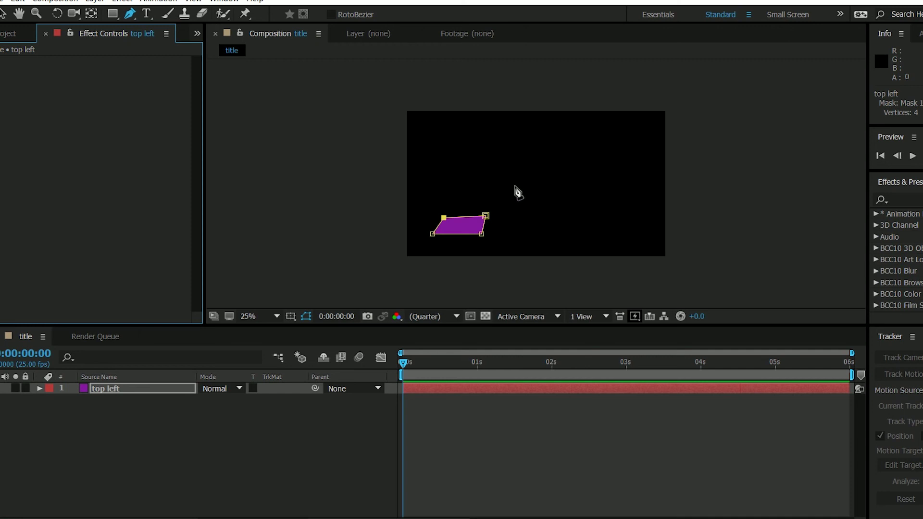
# Step: Adjust the mask's two right-hand vertices at 100% magnification so the purple shape forms a parallelogram
pyautogui.press('.')
pyautogui.press('.')
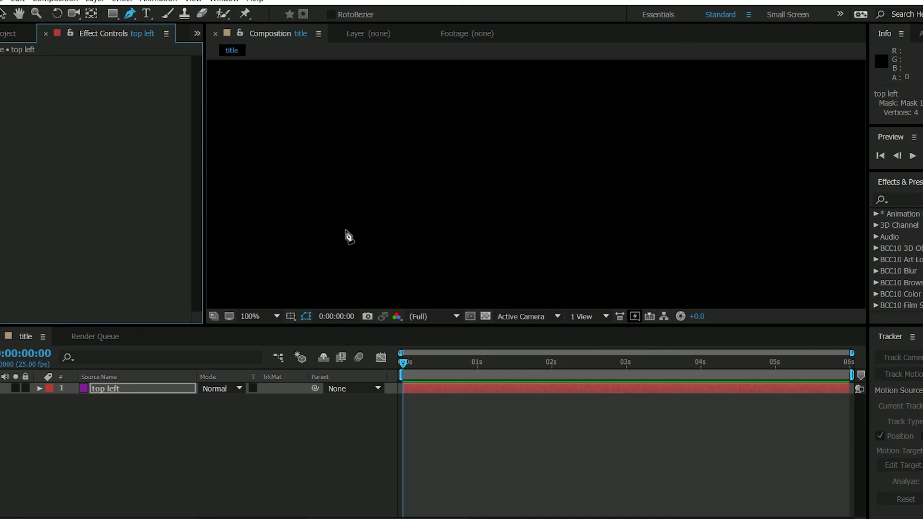
pyautogui.press('space')
pyautogui.press('space')
pyautogui.press('h')
pyautogui.moveTo(288, 251); pyautogui.dragTo(474, 110)
pyautogui.moveTo(361, 286); pyautogui.dragTo(331, 272)
pyautogui.press('g')
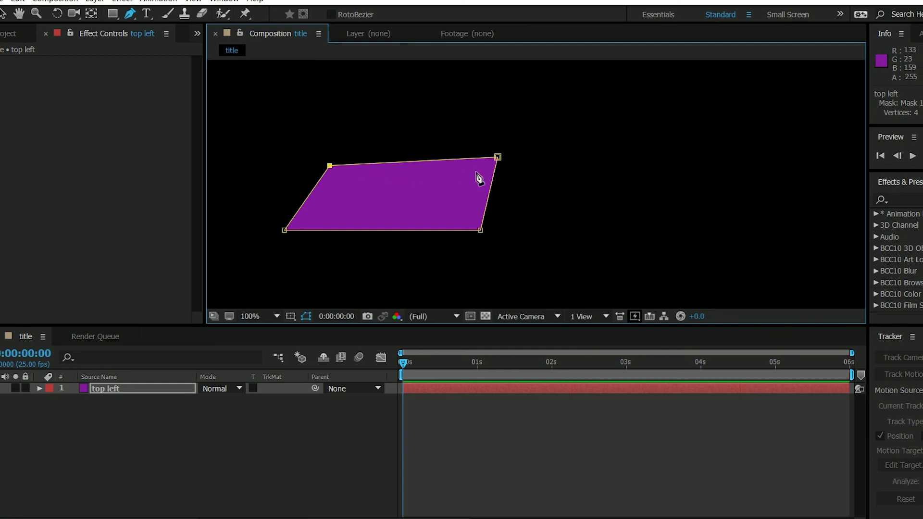
pyautogui.moveTo(499, 158); pyautogui.dragTo(500, 164)
pyautogui.moveTo(480, 230); pyautogui.dragTo(465, 230)
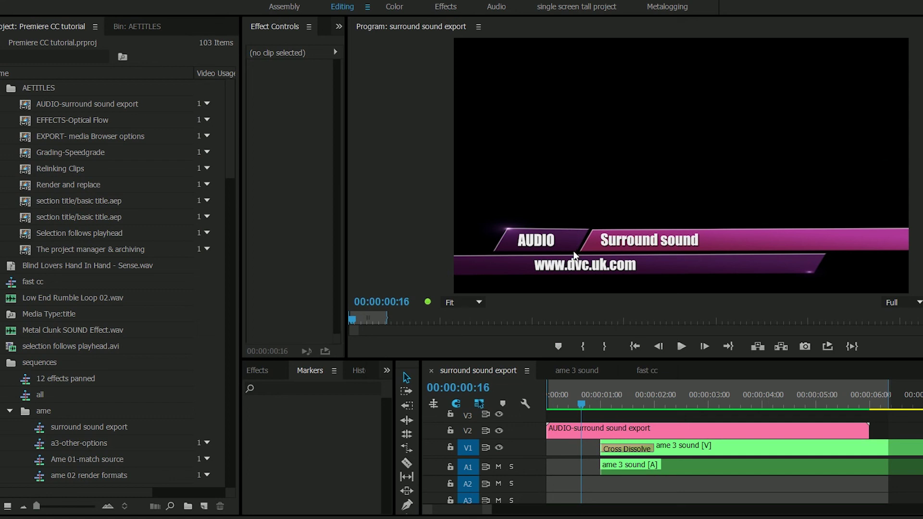
# Step: In Premiere Pro, start a still export of the current title frame with E:\Premiere projects\training as the destination folder
pyautogui.click(808, 354)
pyautogui.moveTo(502, 189); pyautogui.dragTo(314, 184)
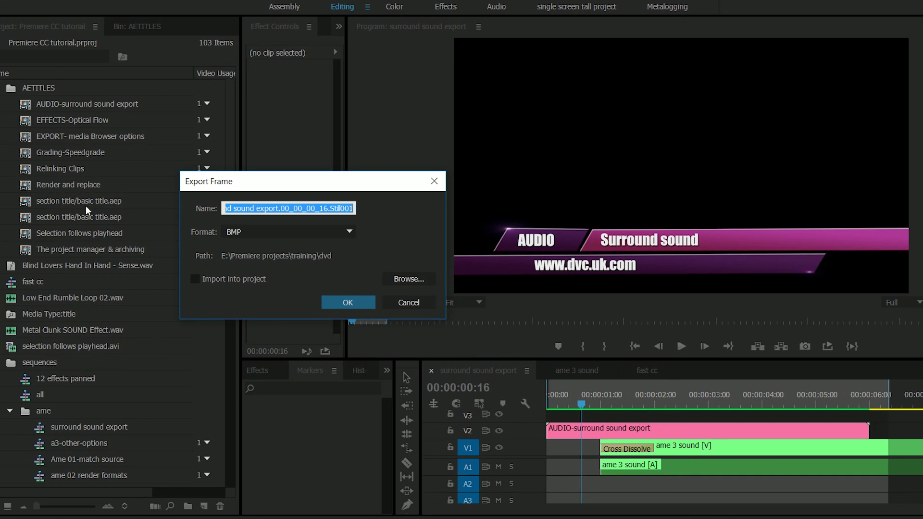
pyautogui.click(402, 280)
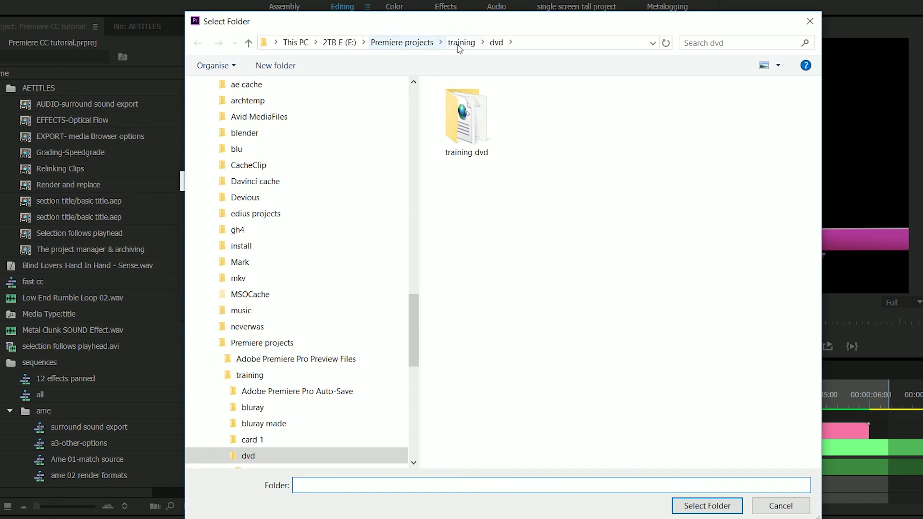
pyautogui.click(461, 45)
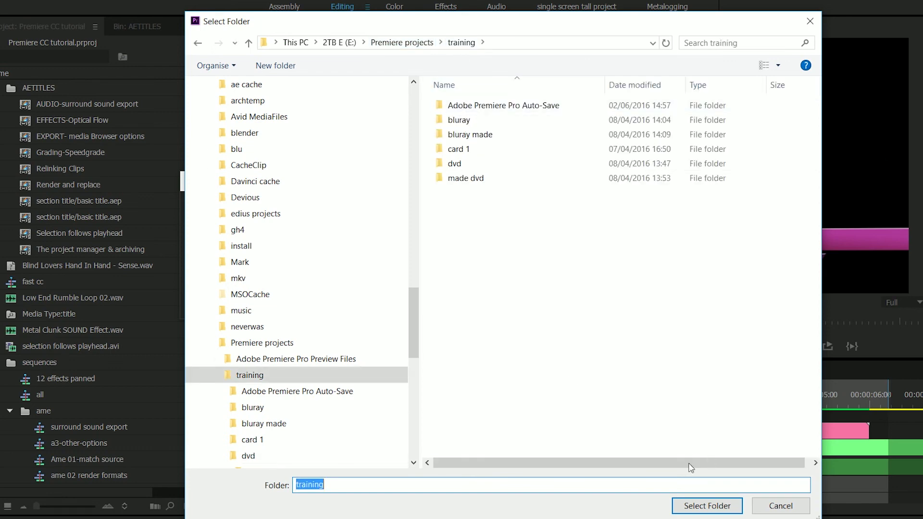
pyautogui.click(707, 506)
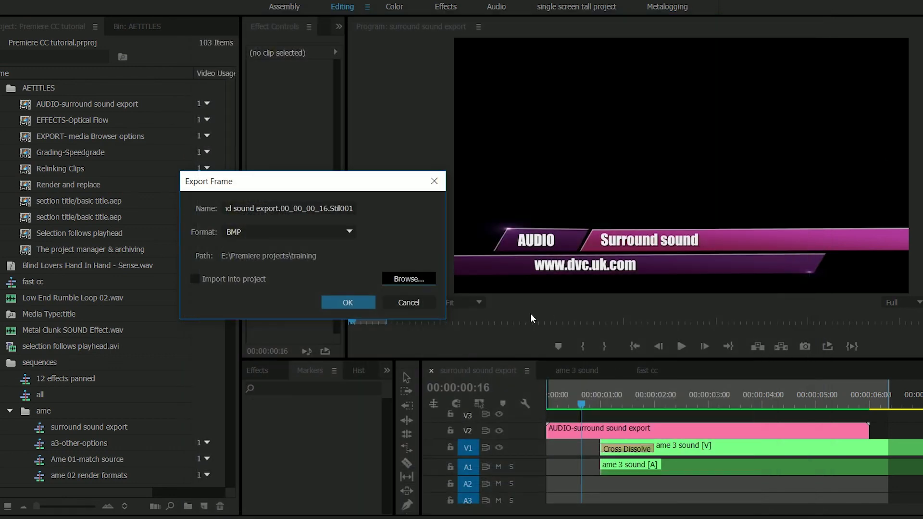
# Step: Name the still frame title and export it in BMP format
pyautogui.click(309, 208)
pyautogui.hotkey('ctrl', 'a')
pyautogui.write('tit')
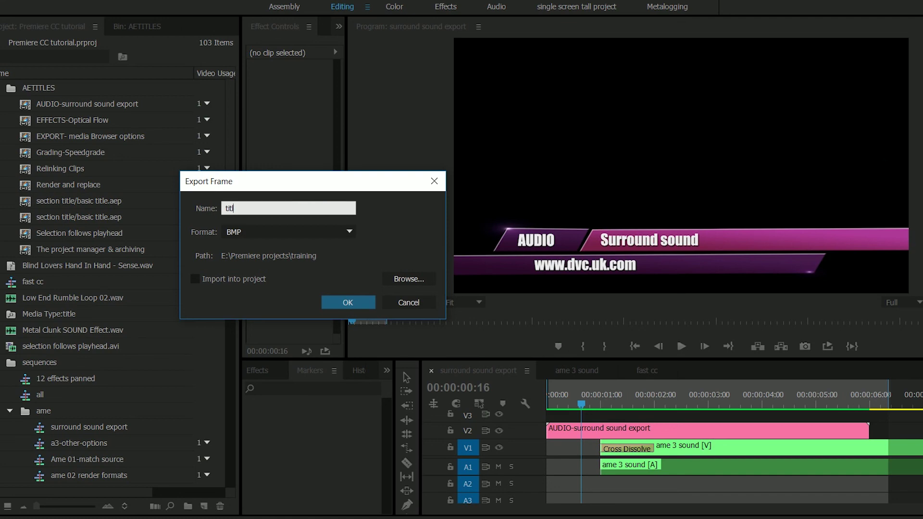
pyautogui.write('le')
pyautogui.click(347, 303)
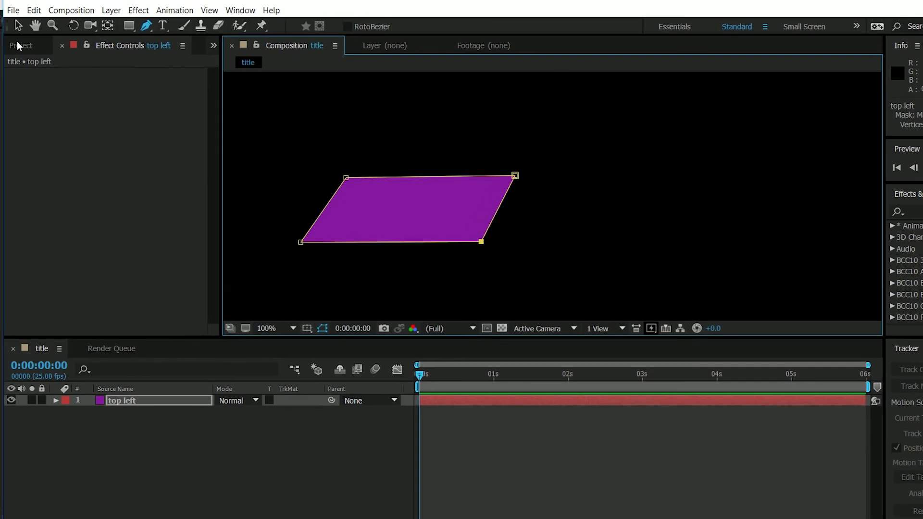
# Step: In After Effects, import title.bmp and place it beneath the top left layer in the title composition
pyautogui.click(12, 37)
pyautogui.doubleClick(123, 243)
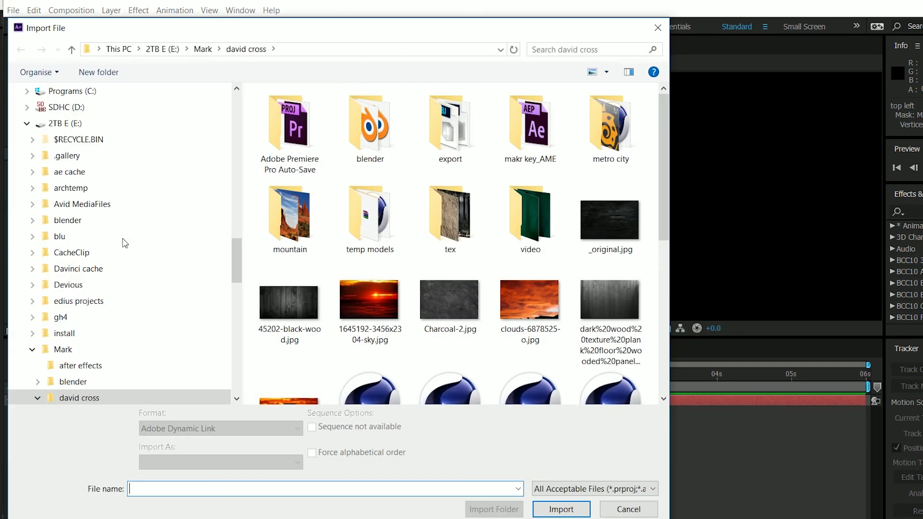
pyautogui.click(65, 124)
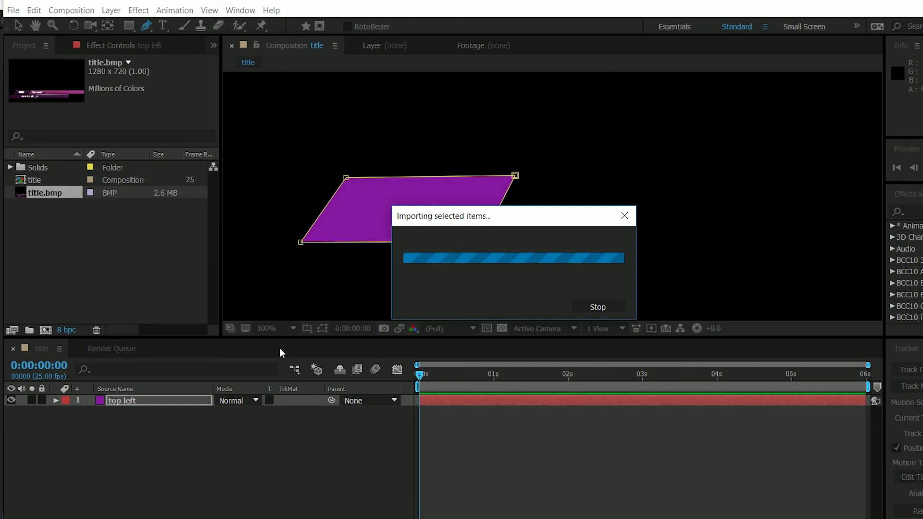
pyautogui.moveTo(23, 194); pyautogui.dragTo(326, 410)
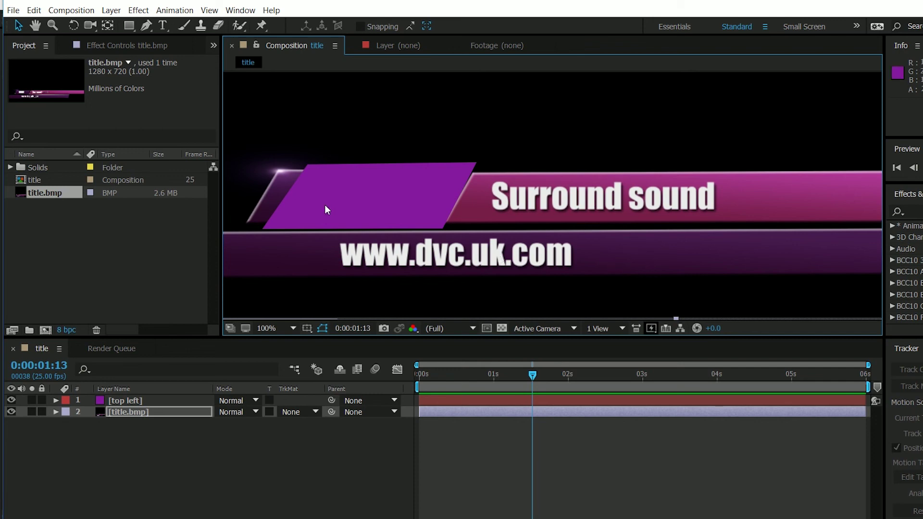
# Step: Move the top left layer's mask vertices to match the corners of the short upper bar in the reference image
pyautogui.click(131, 400)
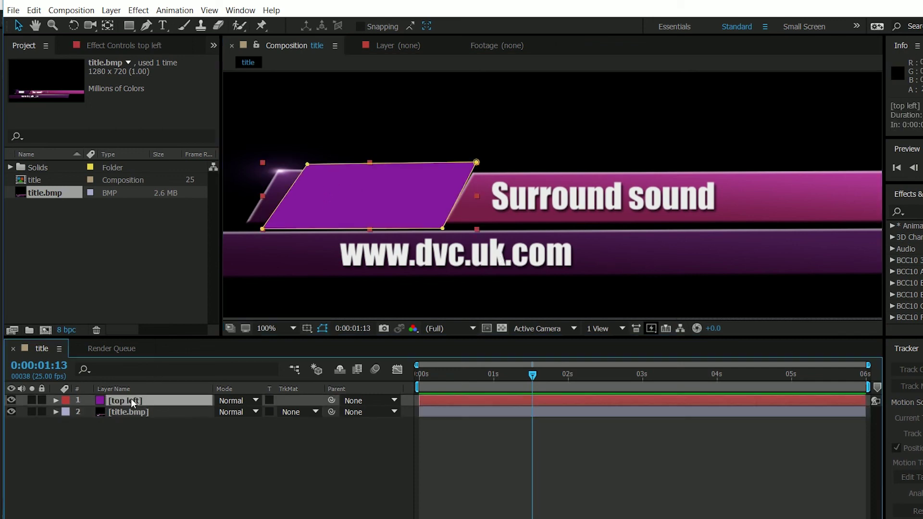
pyautogui.moveTo(308, 165); pyautogui.dragTo(277, 171)
pyautogui.moveTo(476, 162); pyautogui.dragTo(462, 170)
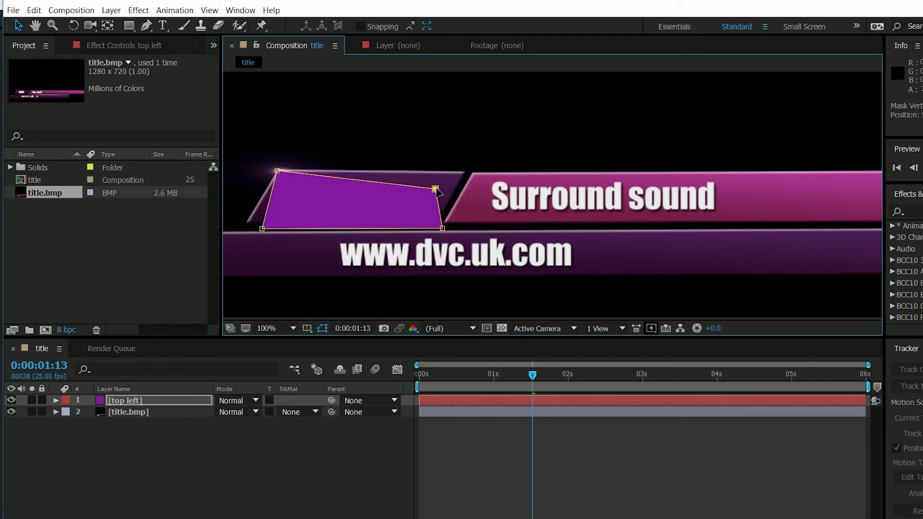
pyautogui.moveTo(443, 230); pyautogui.dragTo(437, 222)
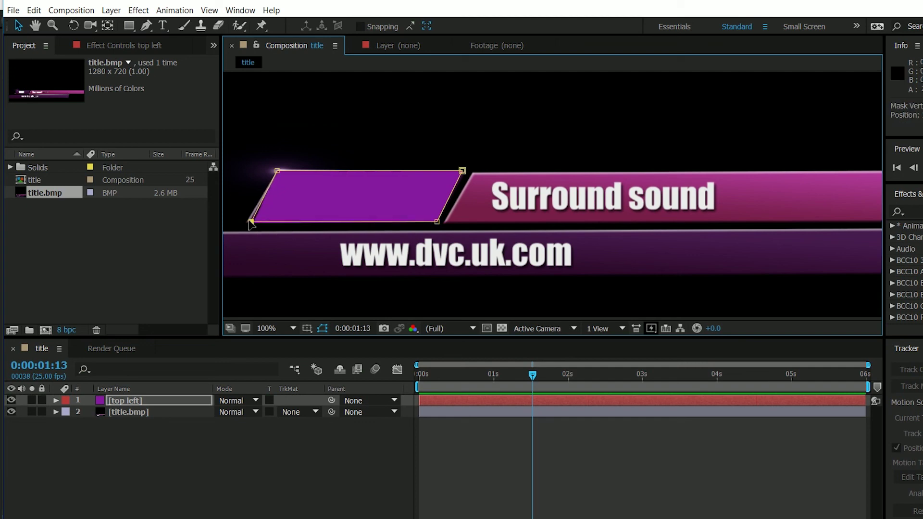
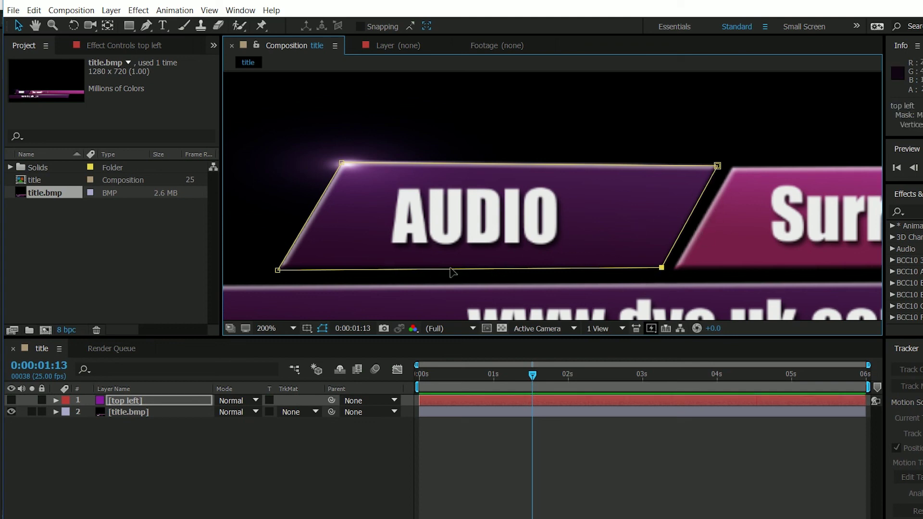
# Step: Hide the mask outline and toggle the top left layer's visibility to compare it with the reference, leaving the layer visible
pyautogui.click(322, 328)
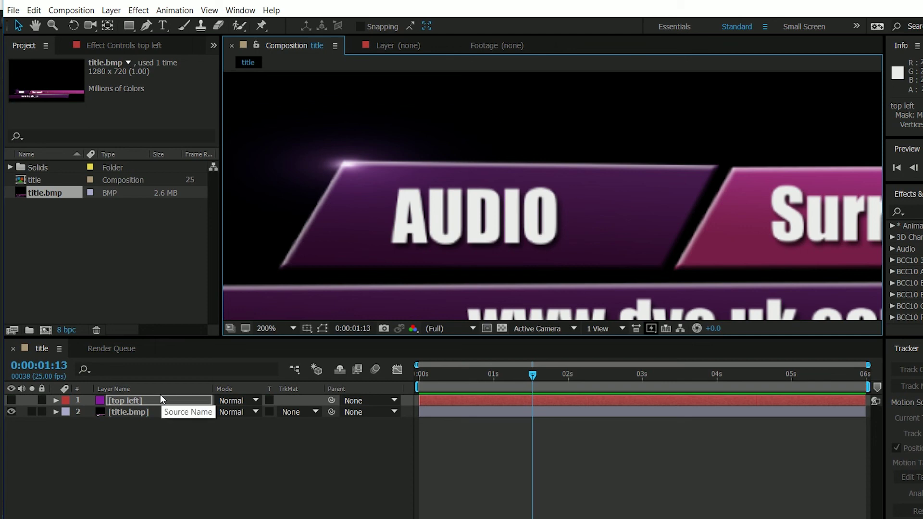
pyautogui.click(11, 401)
pyautogui.click(11, 401)
pyautogui.click(11, 401)
pyautogui.click(11, 401)
pyautogui.click(11, 401)
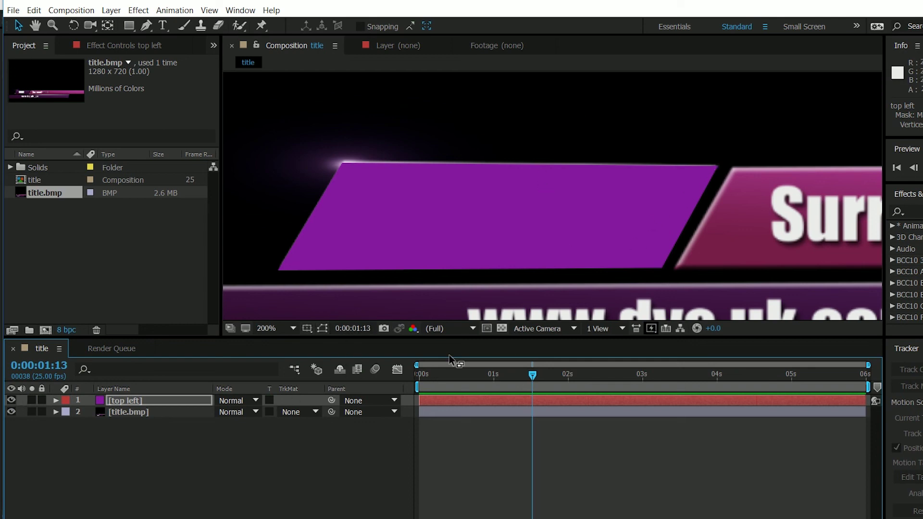
# Step: Toggle the mask and shape path display on and off, leaving the outline hidden
pyautogui.click(321, 330)
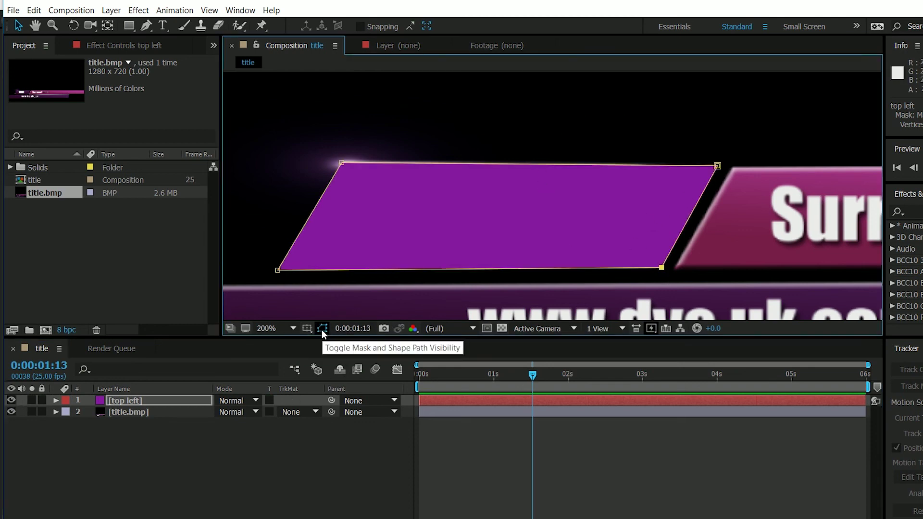
pyautogui.click(322, 328)
pyautogui.click(322, 328)
pyautogui.click(321, 328)
pyautogui.click(321, 328)
pyautogui.click(322, 328)
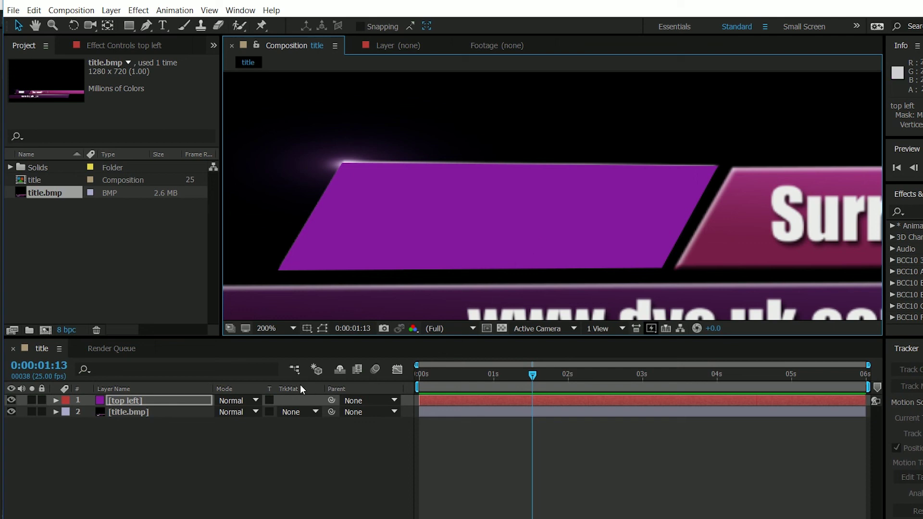
# Step: Add a Bevel and Emboss layer style to the top left layer
pyautogui.click(111, 10)
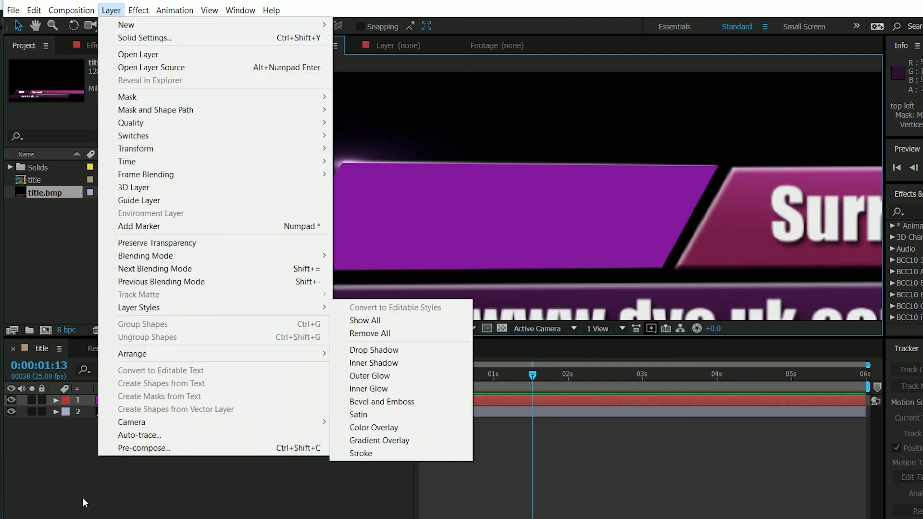
pyautogui.click(87, 422)
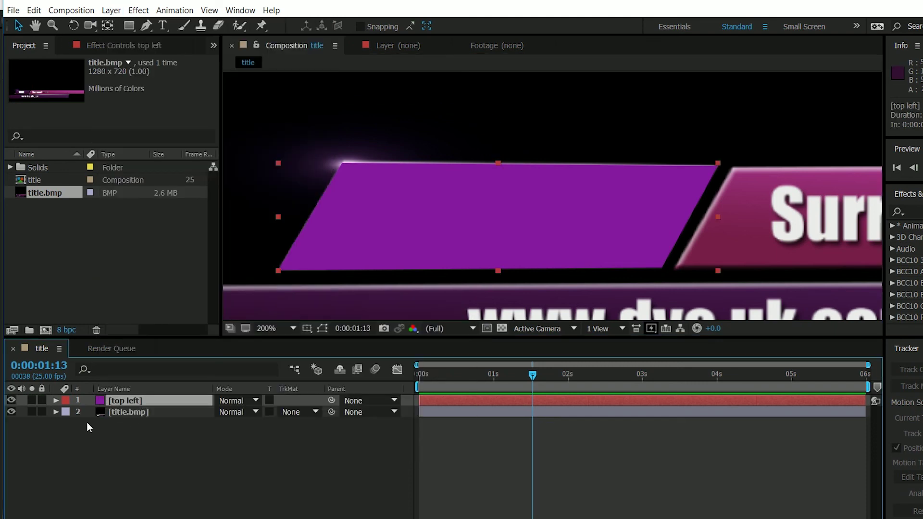
pyautogui.rightClick(135, 401)
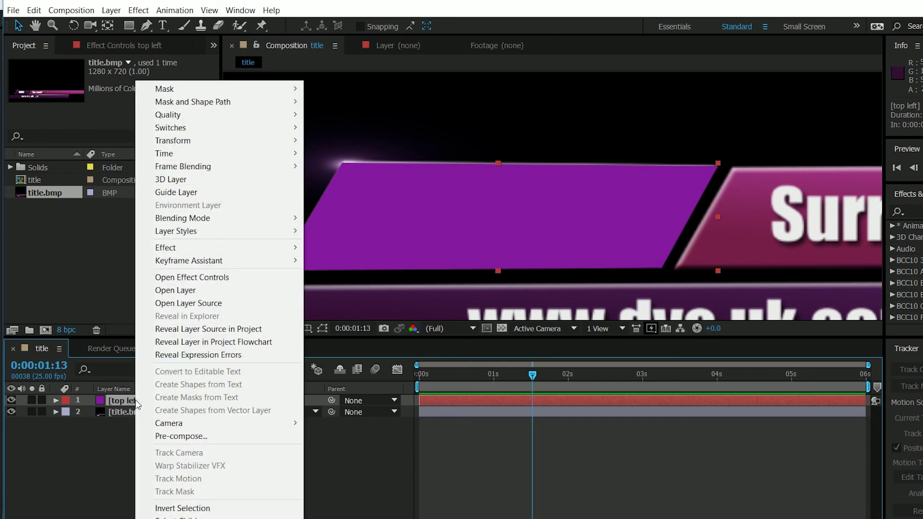
pyautogui.moveTo(198, 235)
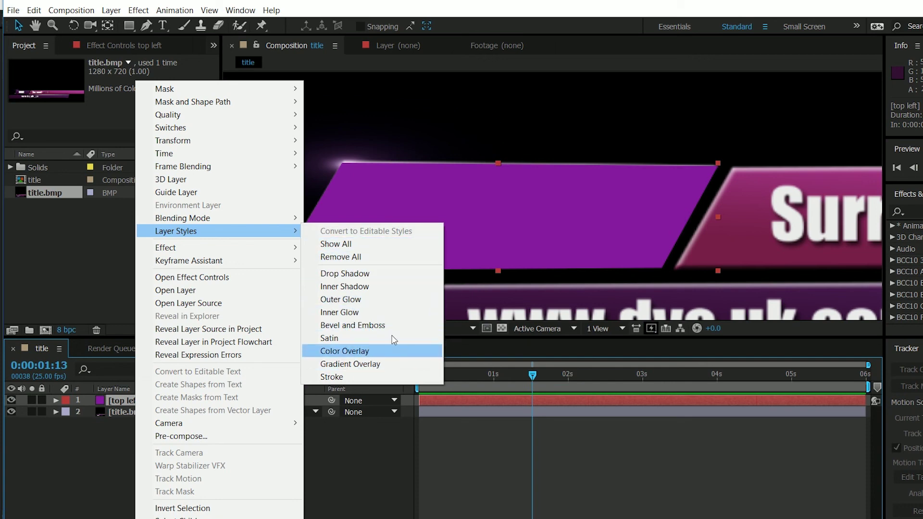
pyautogui.click(369, 327)
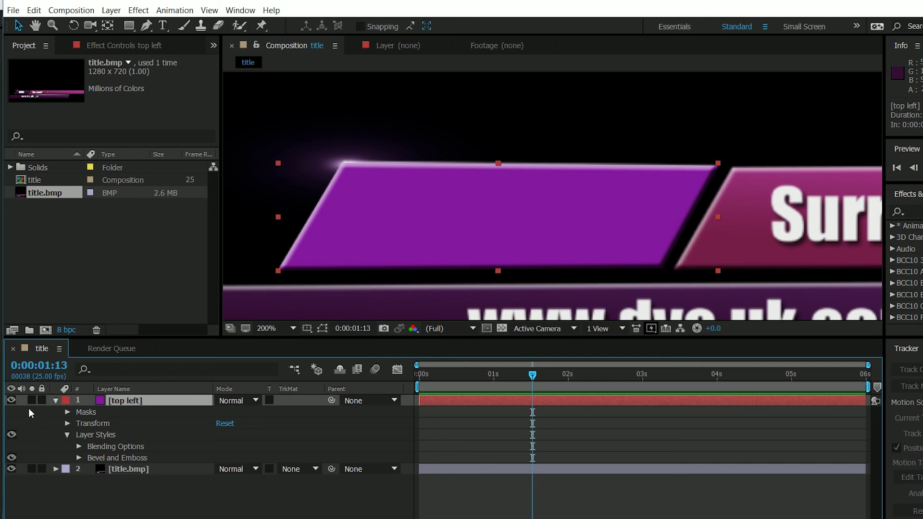
# Step: Toggle the top left layer's visibility to compare its bevelled edge with the reference bar
pyautogui.click(11, 400)
pyautogui.click(14, 398)
pyautogui.click(14, 398)
pyautogui.click(14, 397)
pyautogui.click(13, 397)
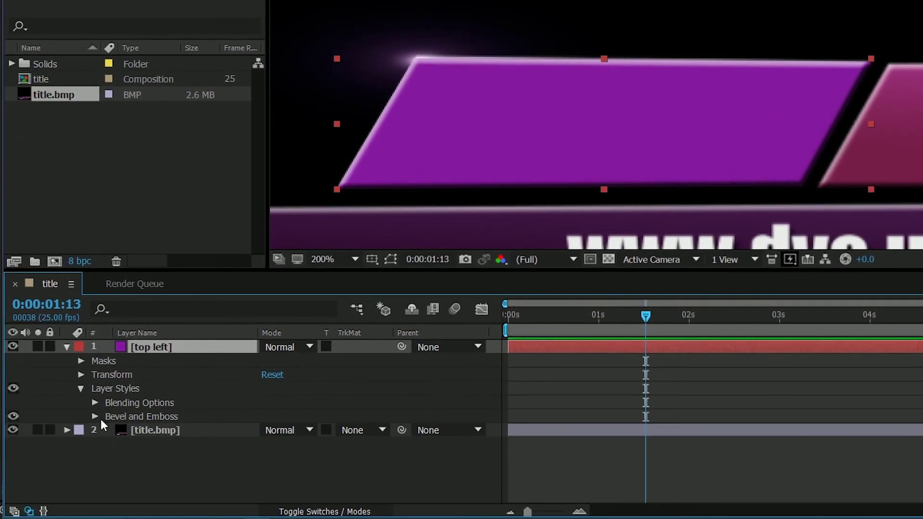
# Step: Expand the Bevel and Emboss settings and try a size of 9.0 with the Outer Bevel, Inner Bevel and Emboss styles
pyautogui.click(98, 414)
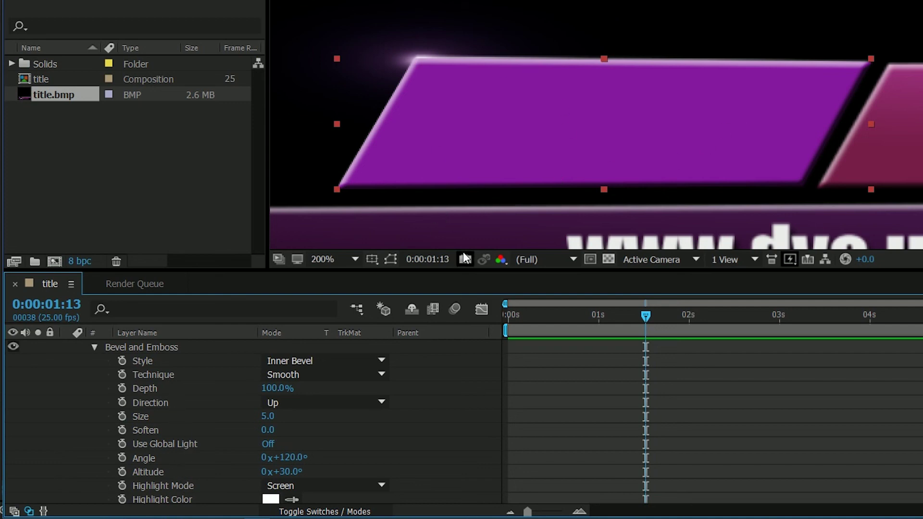
pyautogui.moveTo(268, 421)
pyautogui.mouseDown()
pyautogui.moveTo(291, 414)
pyautogui.moveTo(272, 418)
pyautogui.mouseUp()
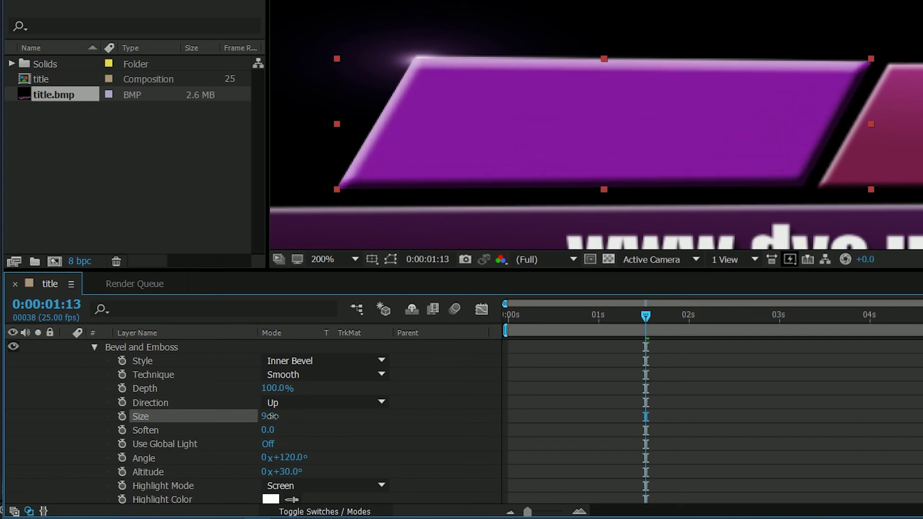
pyautogui.click(290, 360)
pyautogui.click(309, 377)
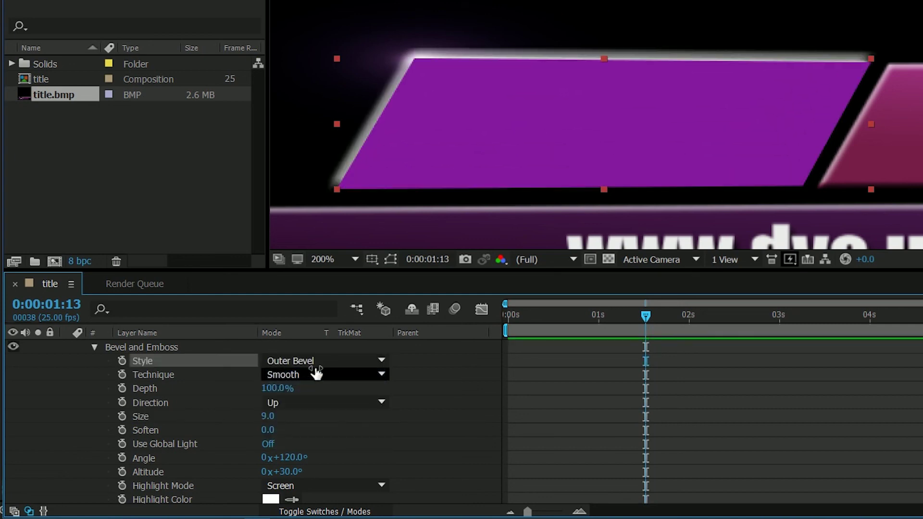
pyautogui.click(315, 361)
pyautogui.click(308, 393)
pyautogui.click(319, 362)
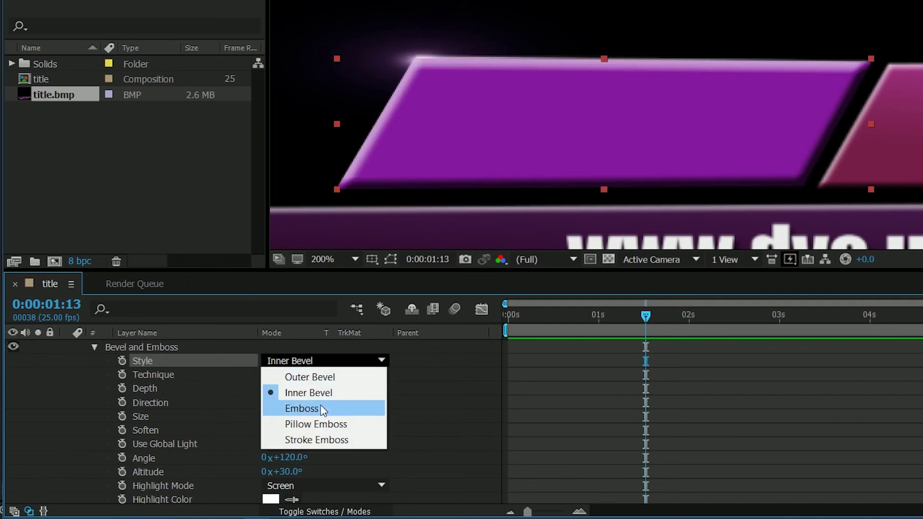
pyautogui.click(321, 409)
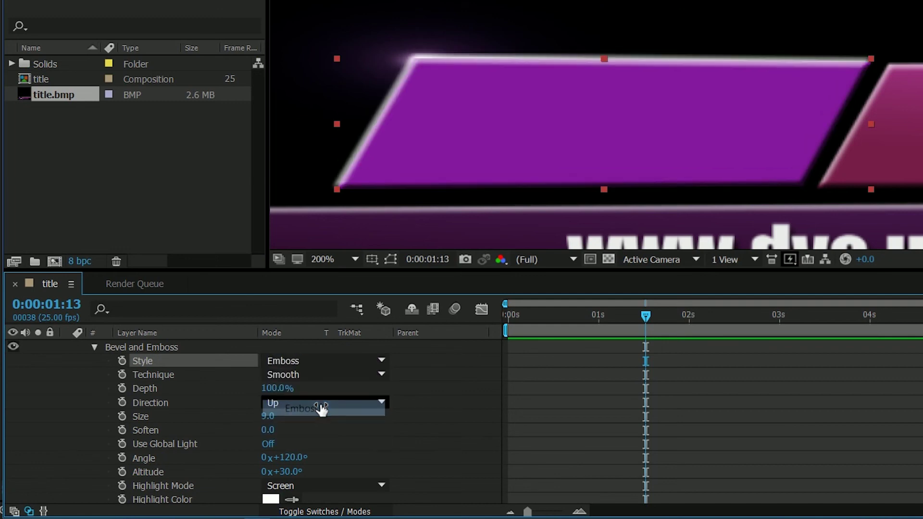
# Step: Try Outer Bevel once more, restore the Inner Bevel style, set its size to 5.0 and deselect the layer
pyautogui.click(312, 361)
pyautogui.click(313, 377)
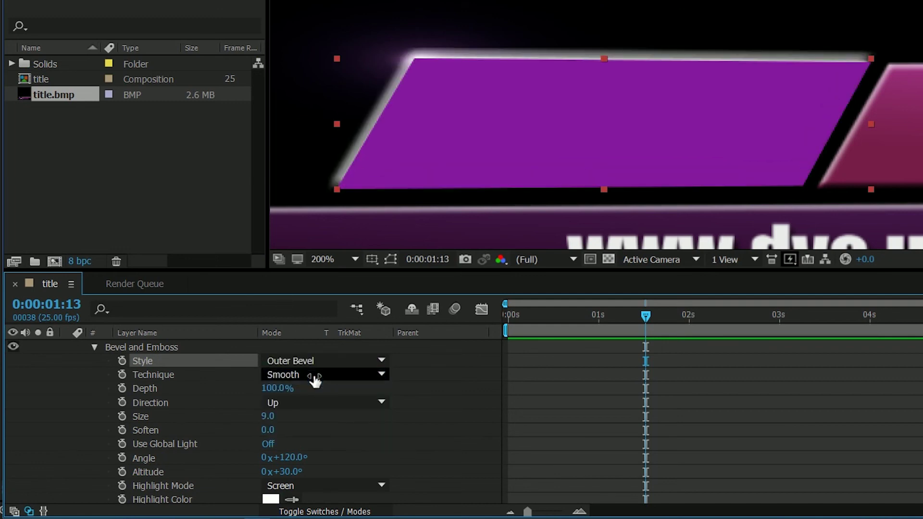
pyautogui.click(307, 361)
pyautogui.click(312, 391)
pyautogui.moveTo(269, 416); pyautogui.dragTo(261, 419)
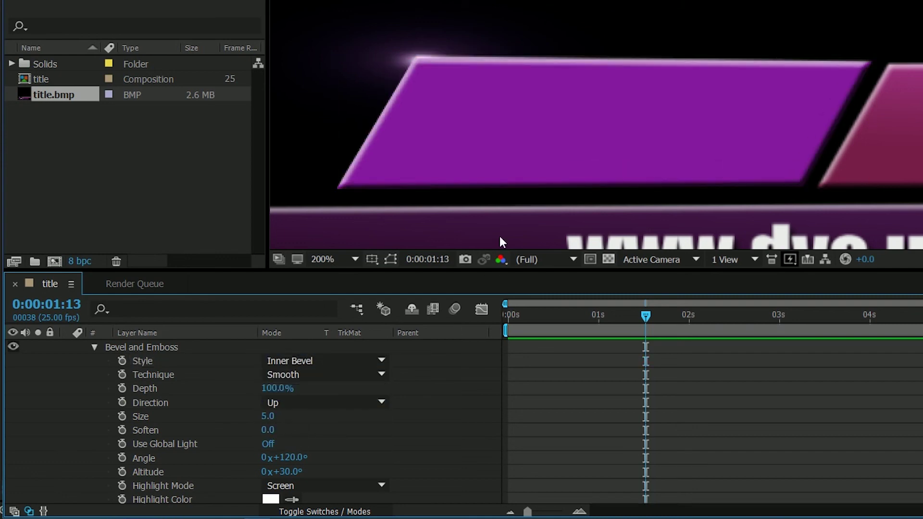
pyautogui.click(260, 299)
# Step: Compare the Inner Bevel result with the reference by toggling the top left layer's visibility, and collapse the Bevel and Emboss settings
pyautogui.click(40, 346)
pyautogui.scroll(3, 16, 345)
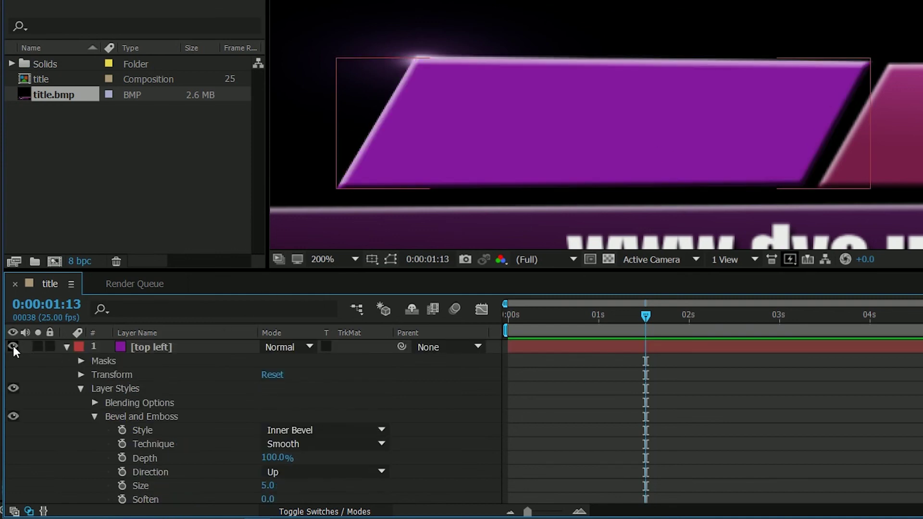
pyautogui.click(9, 344)
pyautogui.click(9, 345)
pyautogui.click(10, 345)
pyautogui.click(10, 345)
pyautogui.click(95, 416)
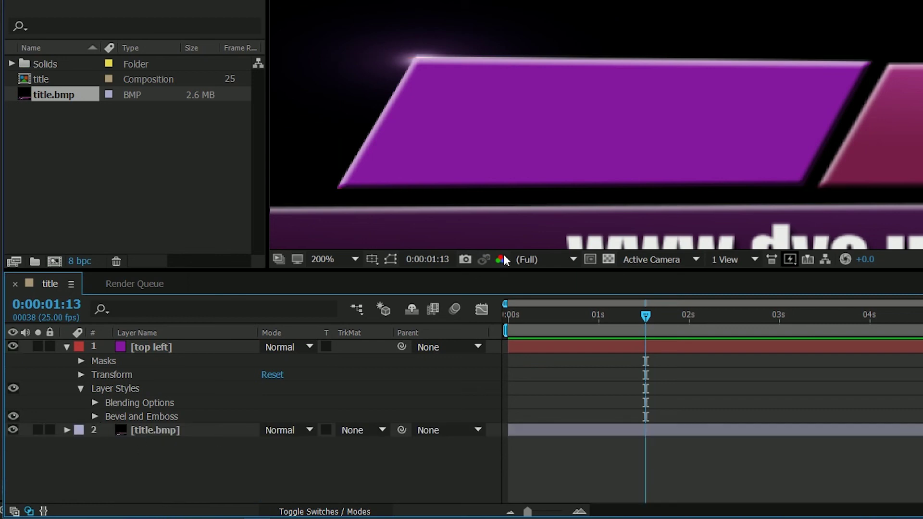
# Step: Add a Gradient Overlay layer style to the top left layer and expand its settings
pyautogui.click(155, 347)
pyautogui.rightClick(154, 344)
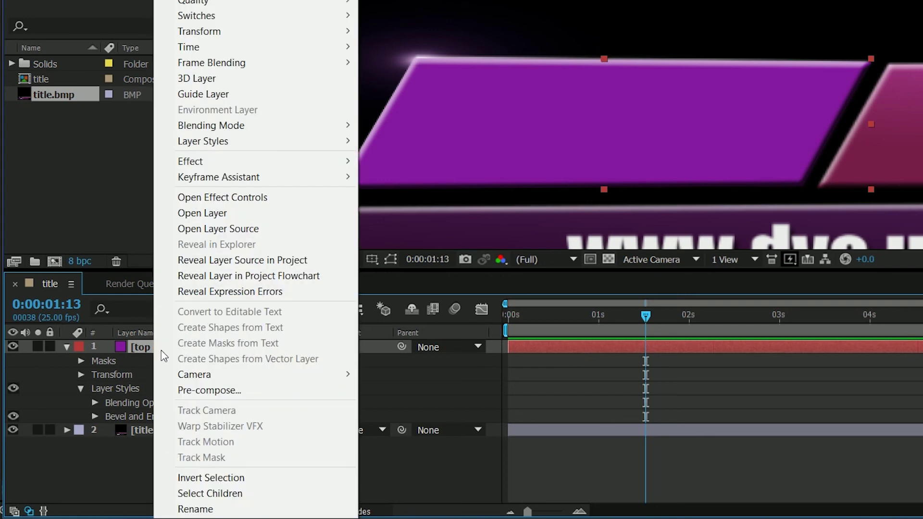
pyautogui.moveTo(291, 142)
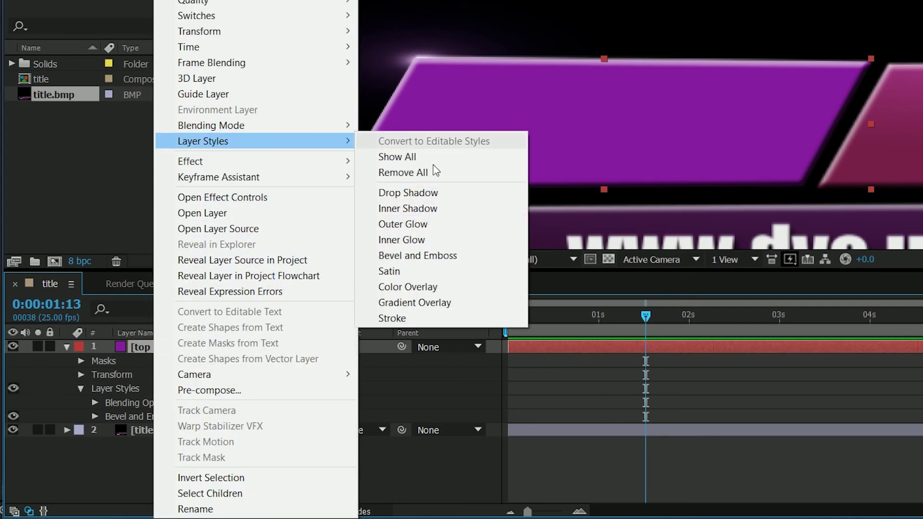
pyautogui.click(431, 298)
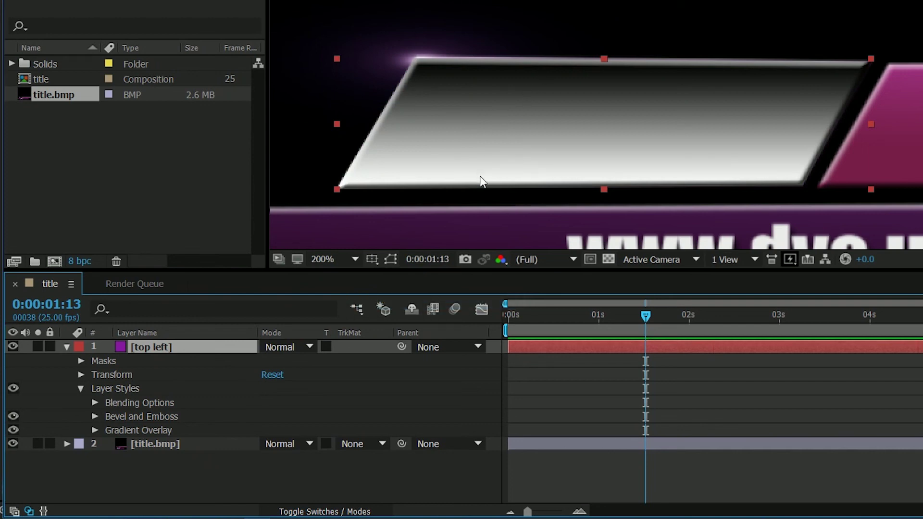
pyautogui.click(95, 430)
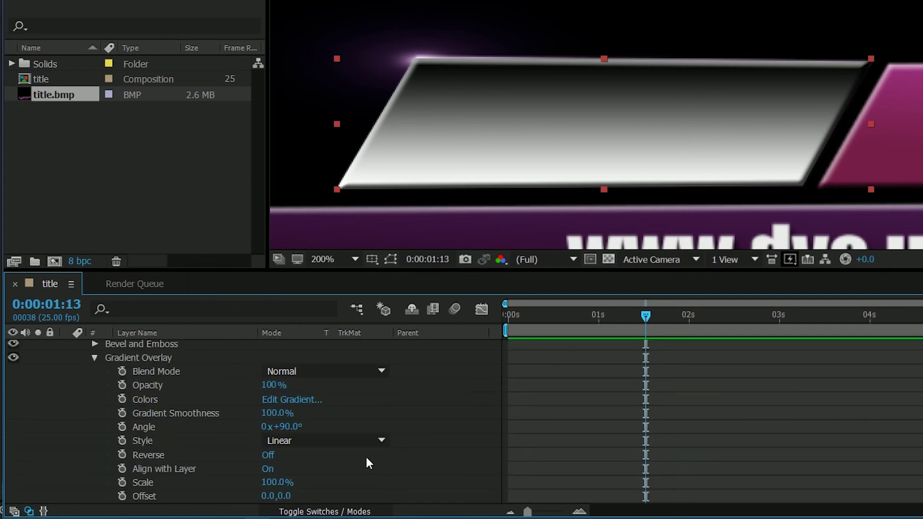
# Step: Open the top left layer's overlay gradient for editing and examine the starting opacity stop's opacity and location
pyautogui.click(298, 403)
pyautogui.moveTo(711, 53); pyautogui.dragTo(634, 96)
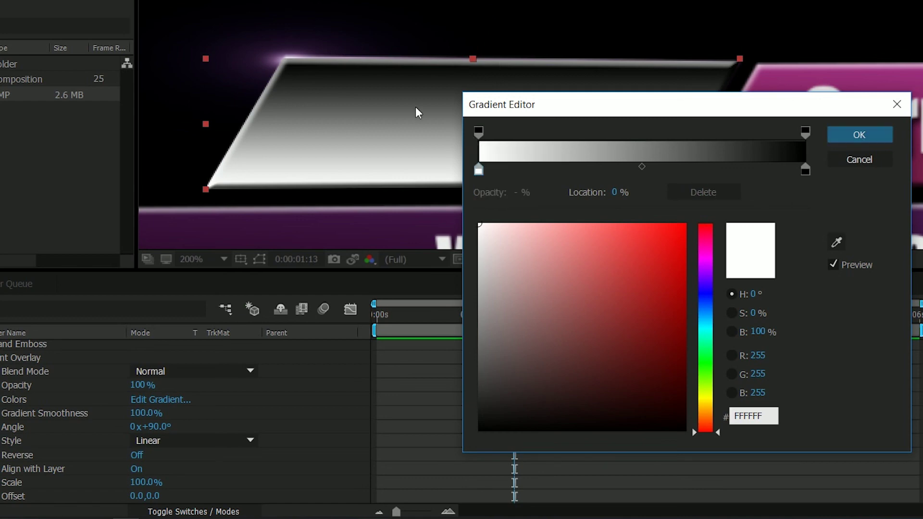
pyautogui.moveTo(601, 109); pyautogui.dragTo(527, 102)
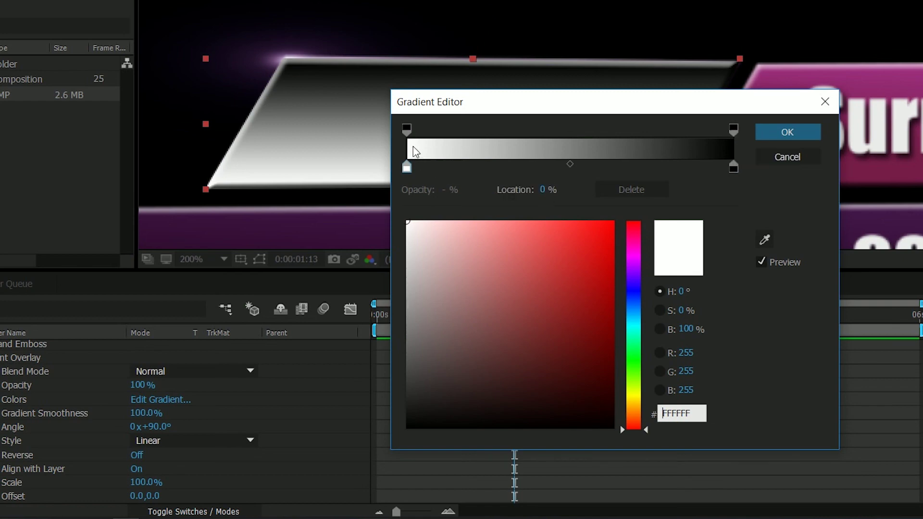
pyautogui.click(405, 128)
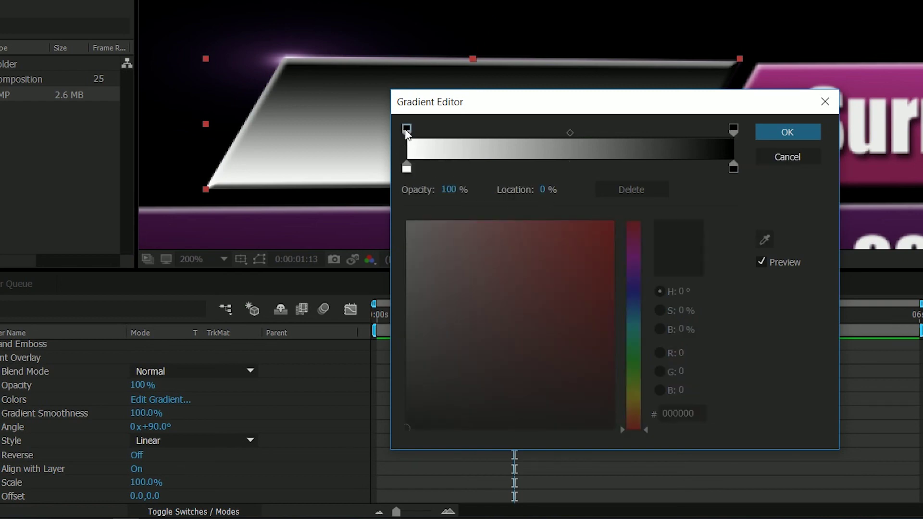
pyautogui.moveTo(448, 191); pyautogui.dragTo(543, 192)
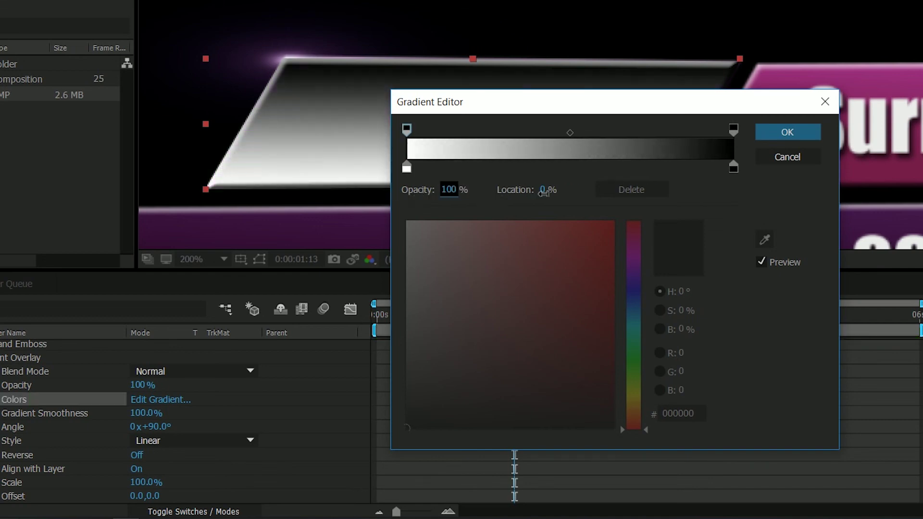
# Step: Set the overlay gradient's start colour to near-black 181212 and its end colour to purple 8A1ECD, and apply it
pyautogui.click(405, 169)
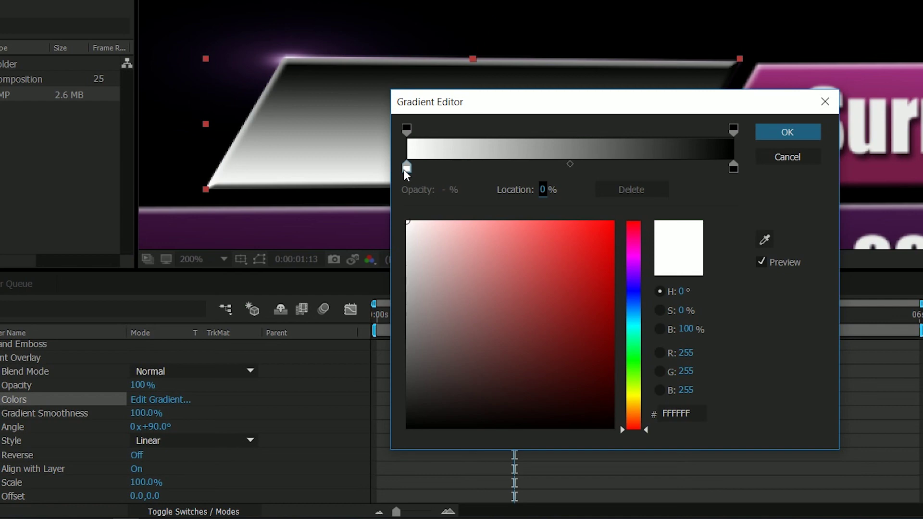
pyautogui.moveTo(588, 418); pyautogui.dragTo(461, 408)
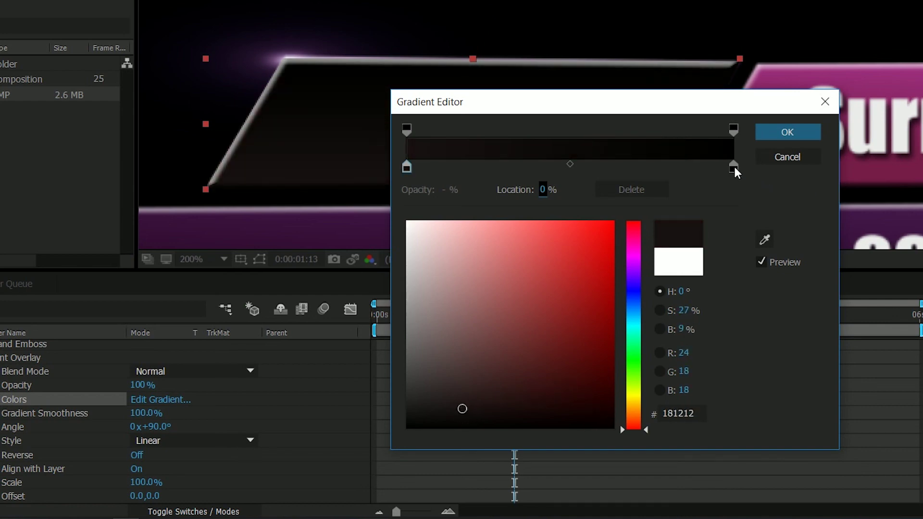
pyautogui.click(734, 167)
pyautogui.moveTo(638, 292); pyautogui.dragTo(584, 261)
pyautogui.click(783, 137)
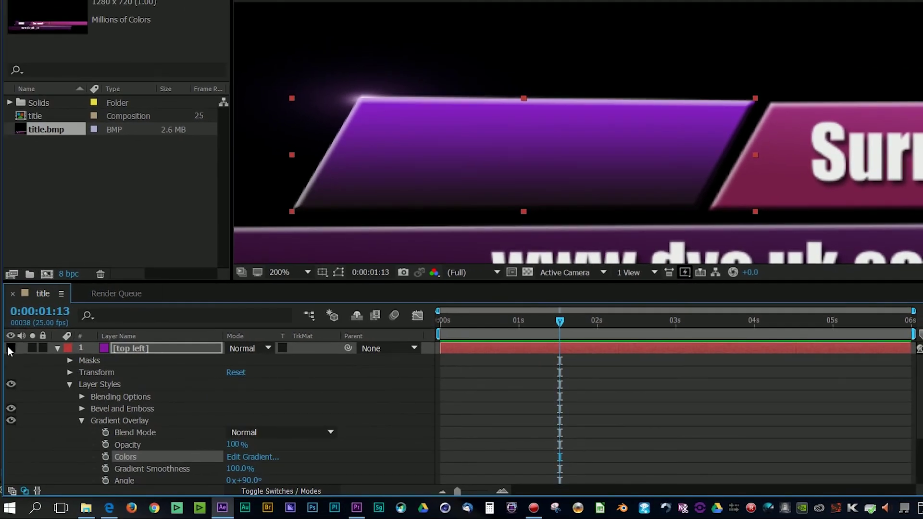
# Step: Hide the top left layer and sample the gradient's start colour, 2B0828, from the lower part of the reference's AUDIO bar
pyautogui.click(8, 347)
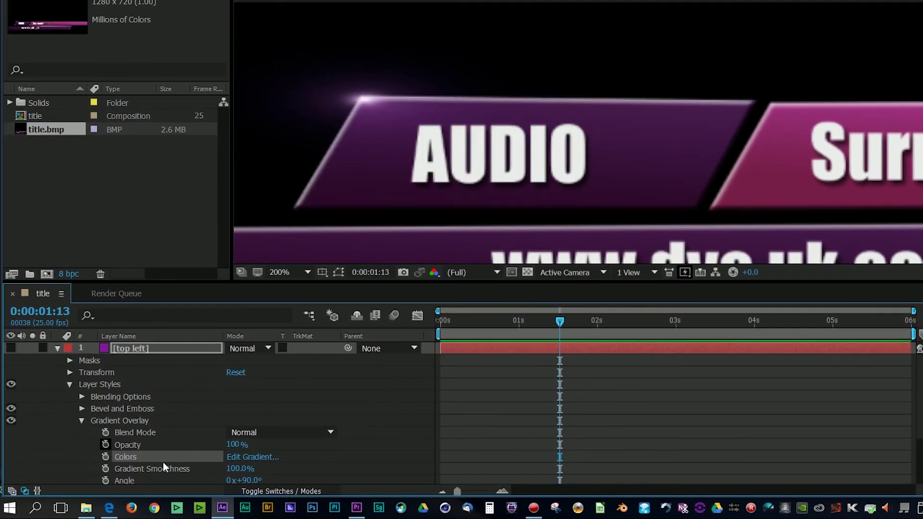
pyautogui.click(244, 458)
pyautogui.moveTo(576, 139); pyautogui.dragTo(628, 155)
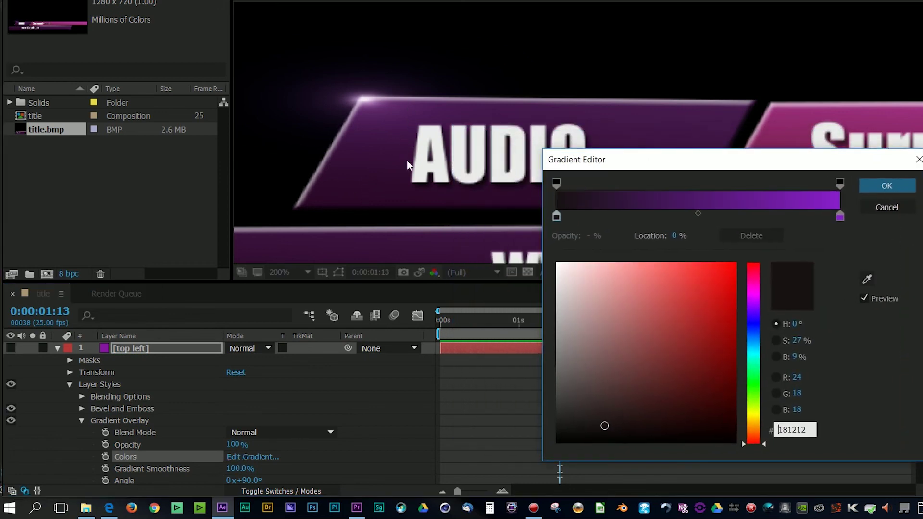
pyautogui.click(555, 216)
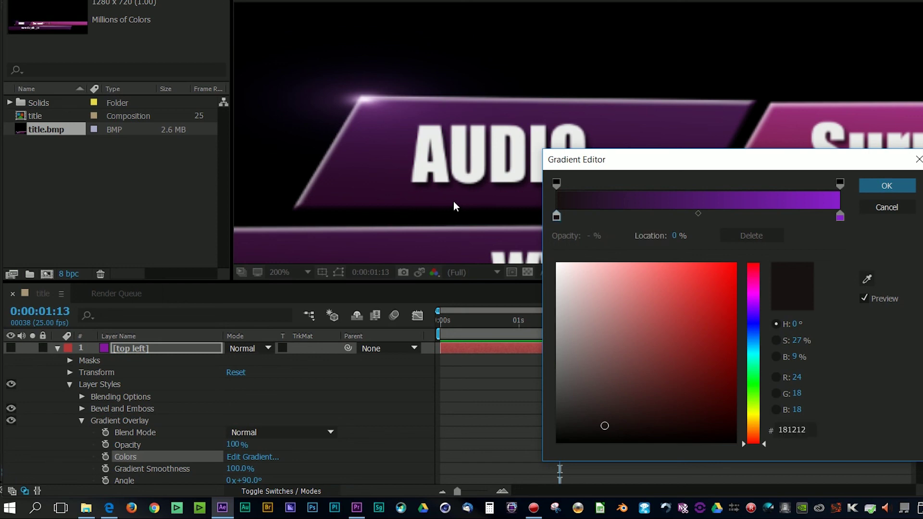
pyautogui.click(867, 279)
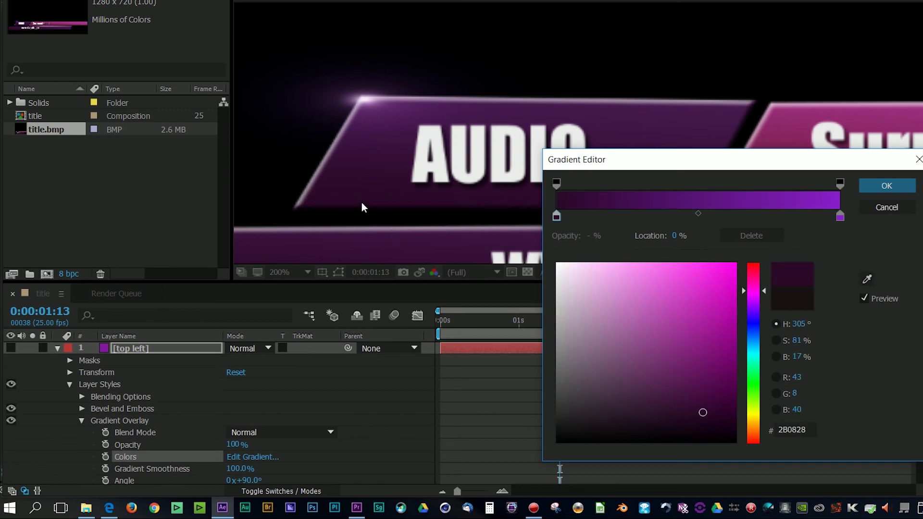
# Step: Sample the gradient's end colour, 46194D, from the upper part of the reference's AUDIO bar and apply the gradient
pyautogui.click(840, 218)
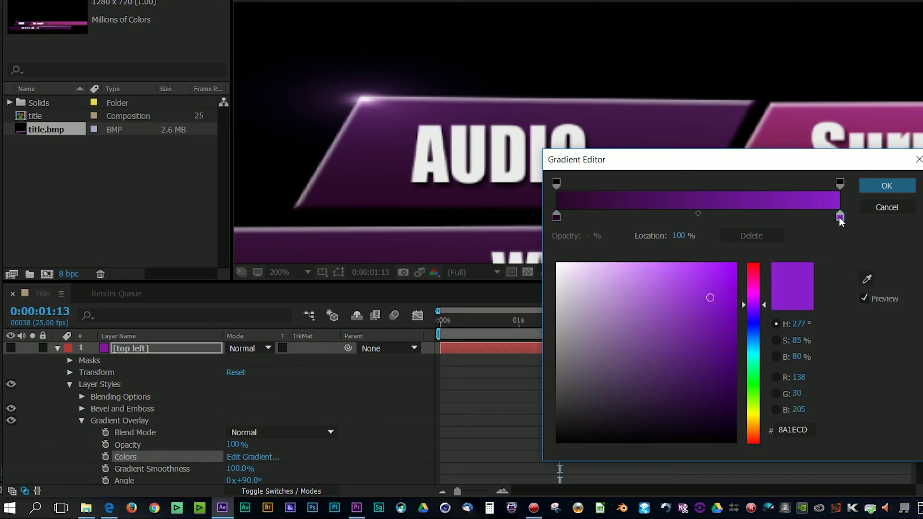
pyautogui.click(867, 279)
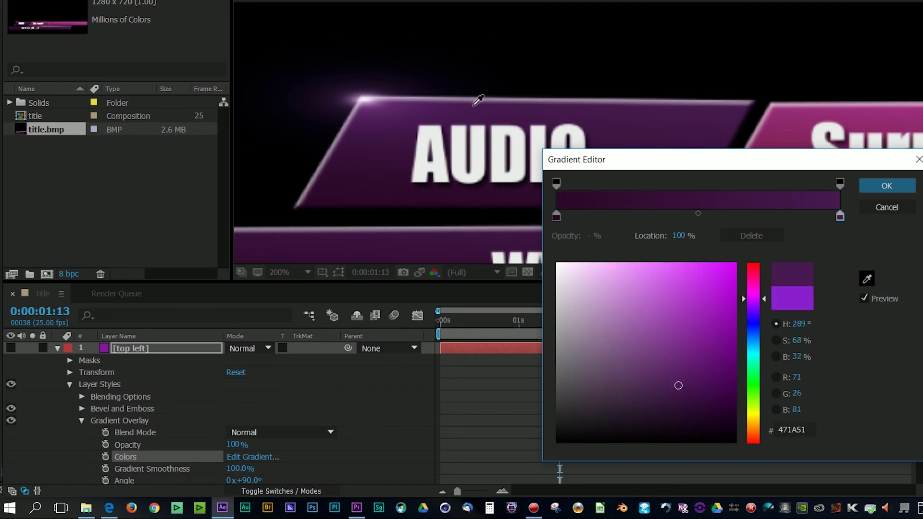
pyautogui.click(612, 104)
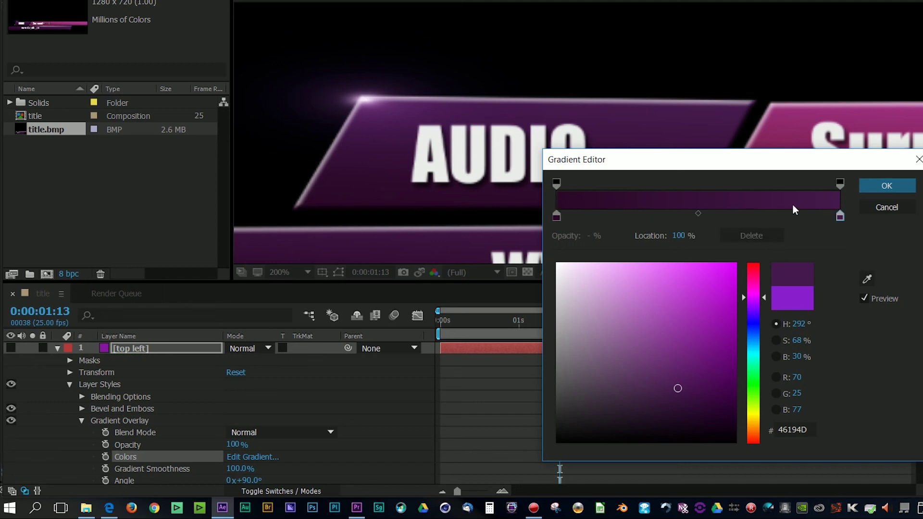
pyautogui.click(886, 187)
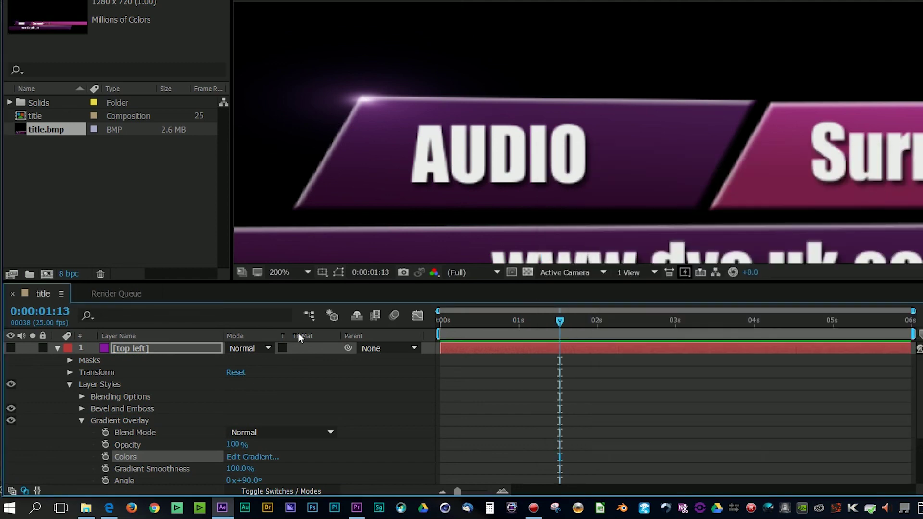
# Step: Show the top left layer again, comparing its gradient with the reference by switching its visibility off and on
pyautogui.click(11, 347)
pyautogui.click(11, 347)
pyautogui.click(11, 347)
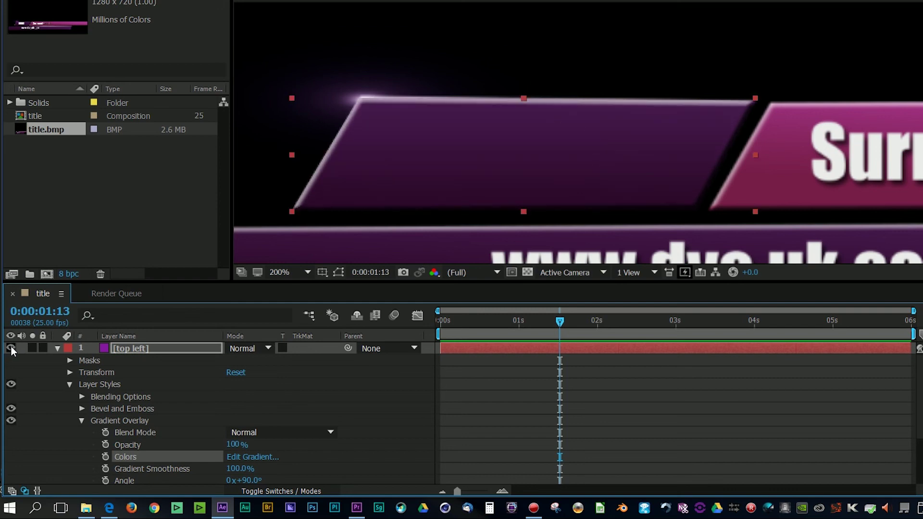
pyautogui.click(10, 348)
pyautogui.click(11, 348)
pyautogui.click(10, 347)
pyautogui.click(11, 347)
pyautogui.click(11, 347)
pyautogui.click(10, 347)
pyautogui.click(11, 347)
pyautogui.click(11, 347)
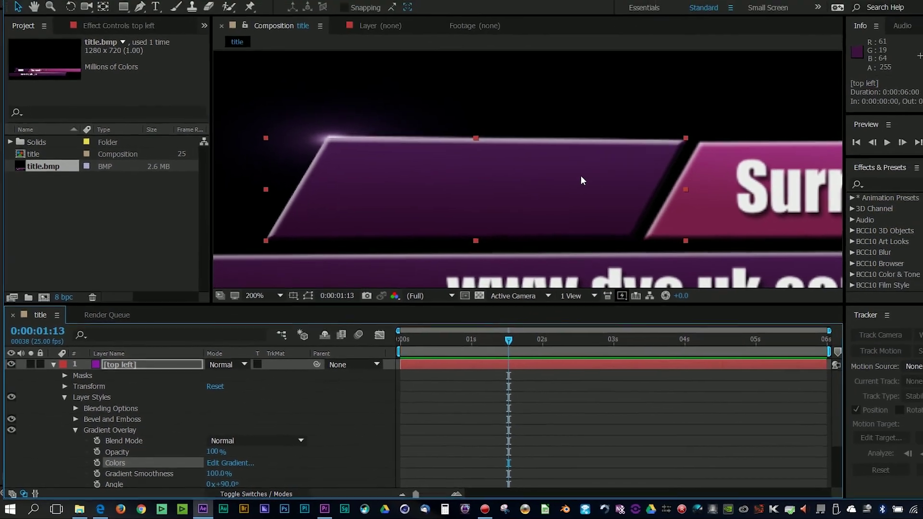
# Step: Collapse the top left layer's properties and duplicate the layer
pyautogui.scroll(-4, 582, 180)
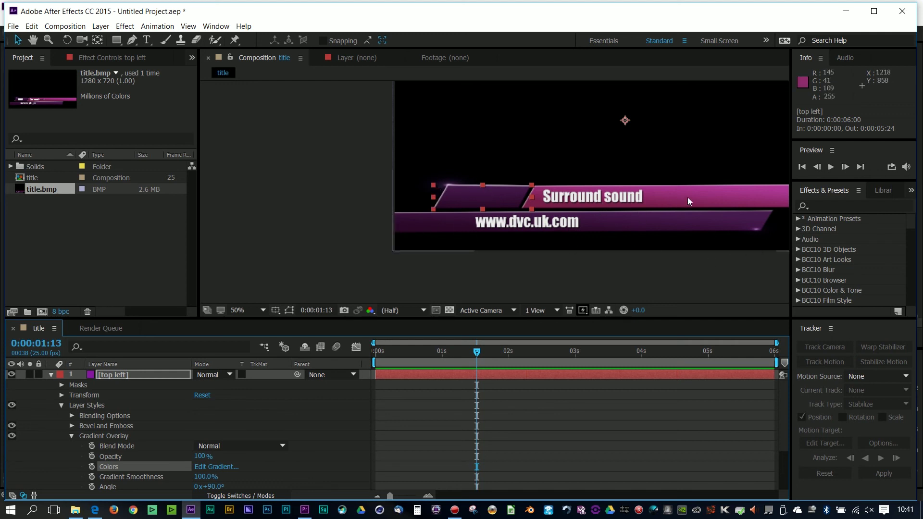
pyautogui.click(112, 375)
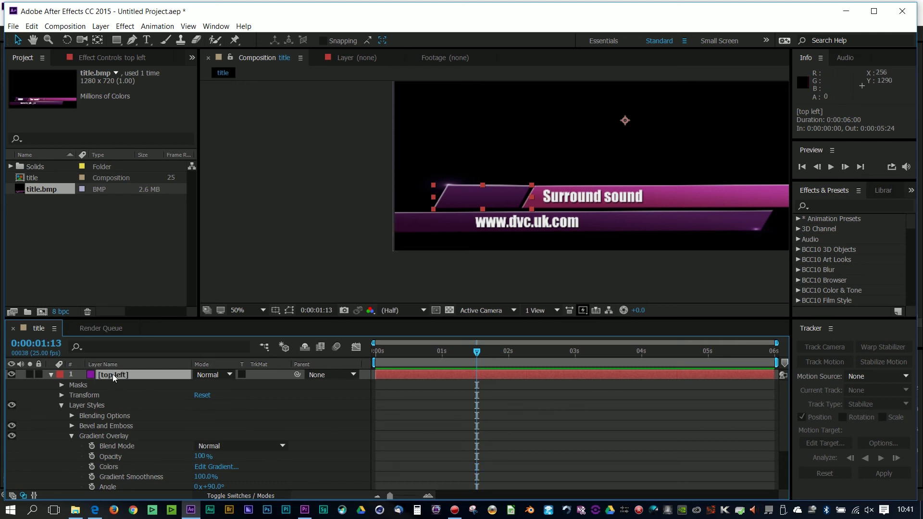
pyautogui.click(50, 374)
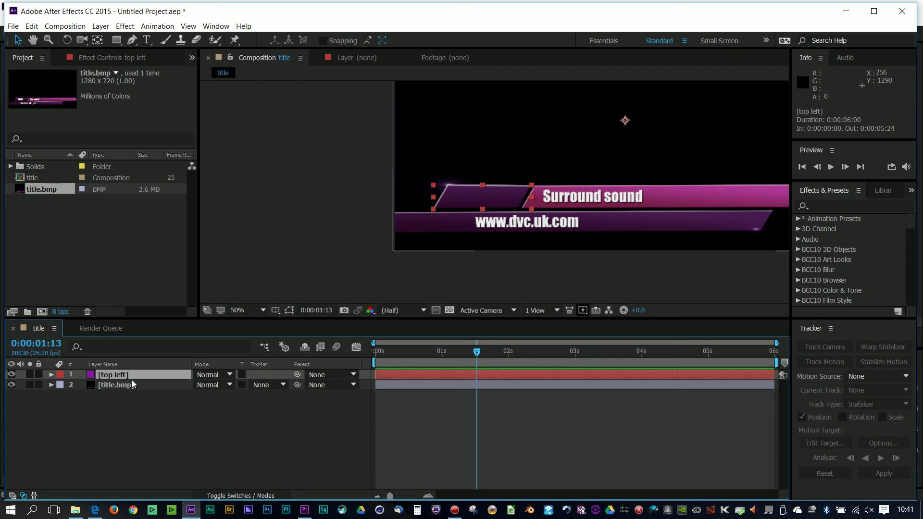
pyautogui.click(31, 27)
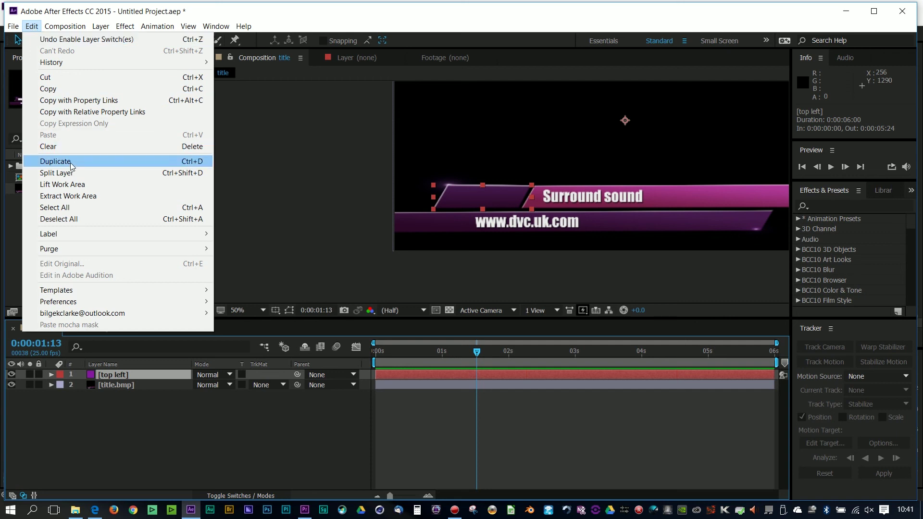
pyautogui.click(187, 167)
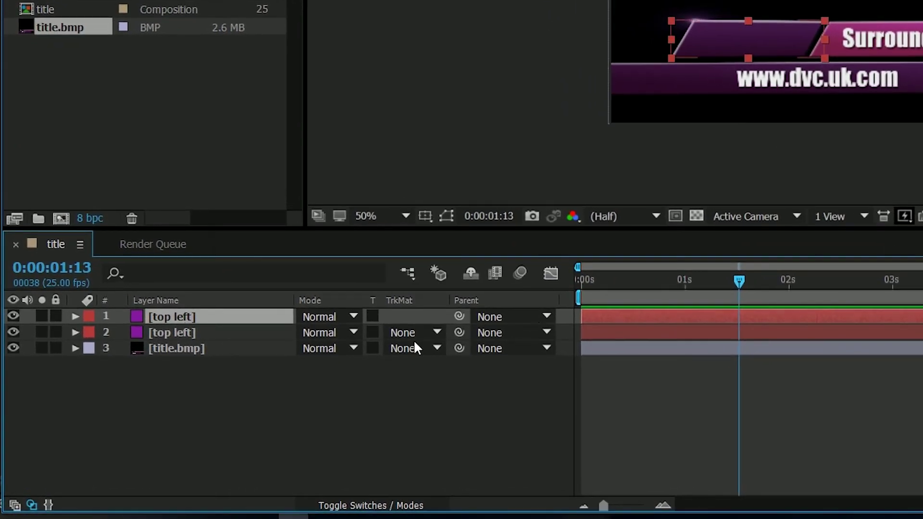
# Step: Try to rename the duplicated top left layer, switching between its Layer view and the composition view
pyautogui.rightClick(174, 316)
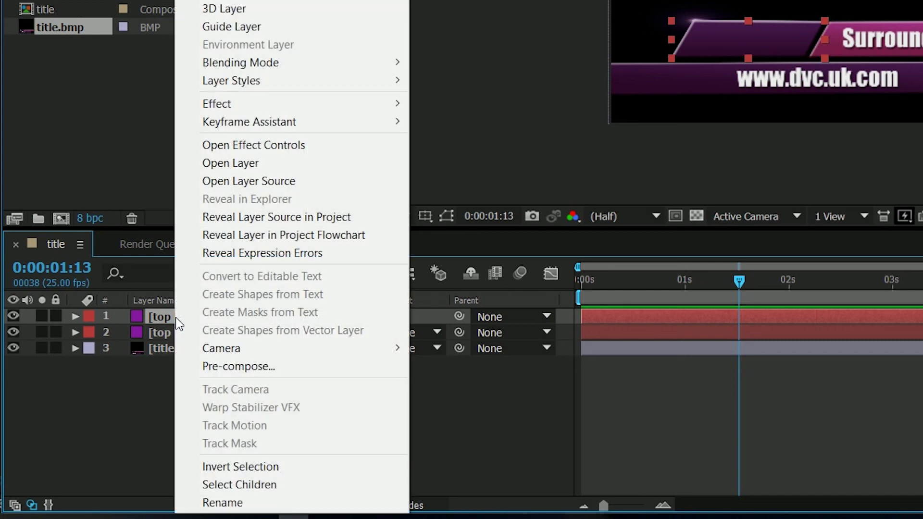
pyautogui.click(220, 500)
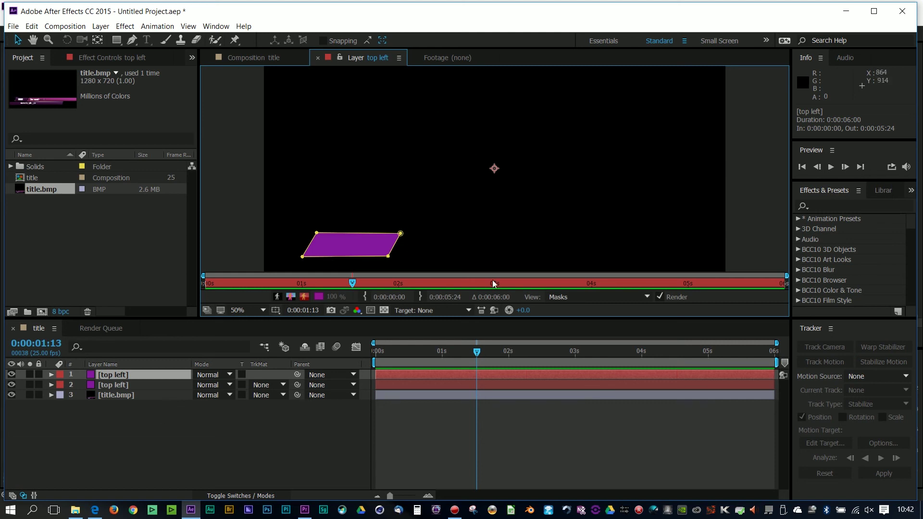
pyautogui.click(261, 57)
pyautogui.click(363, 58)
pyautogui.click(263, 58)
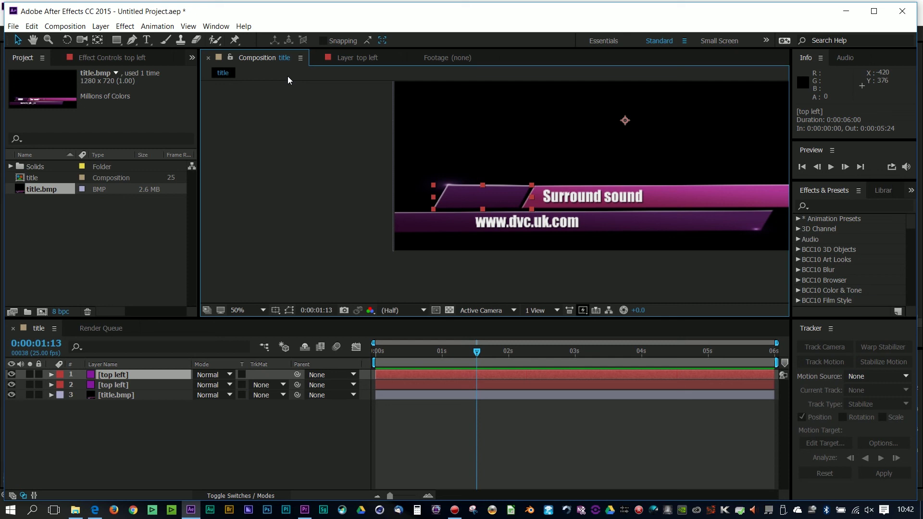
pyautogui.click(359, 60)
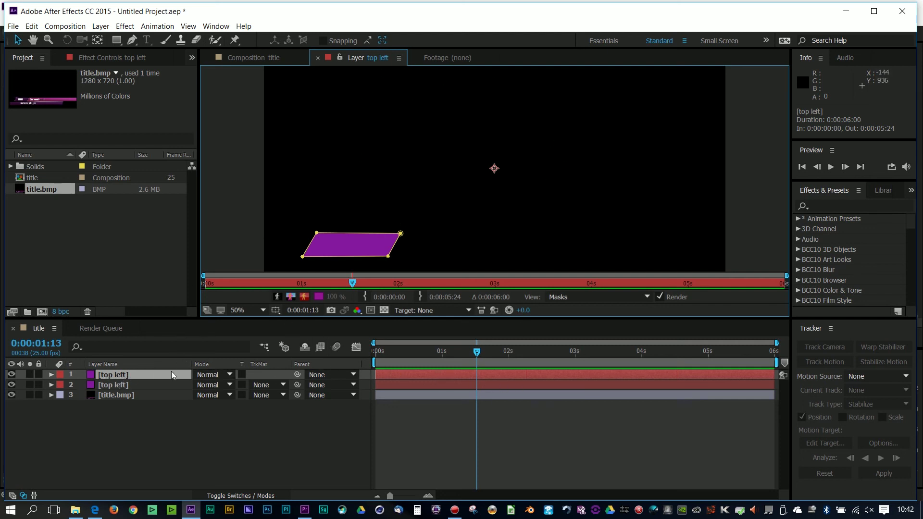
pyautogui.click(106, 378)
pyautogui.doubleClick(106, 377)
pyautogui.click(252, 54)
# Step: Rename the duplicated top left layer as bottom
pyautogui.click(116, 376)
pyautogui.press('Return')
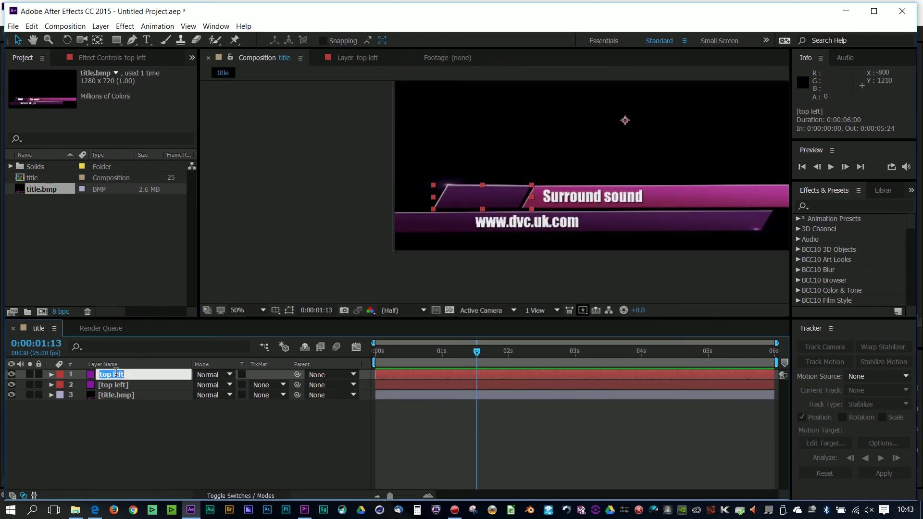
pyautogui.write('bottom')
pyautogui.press('Return')
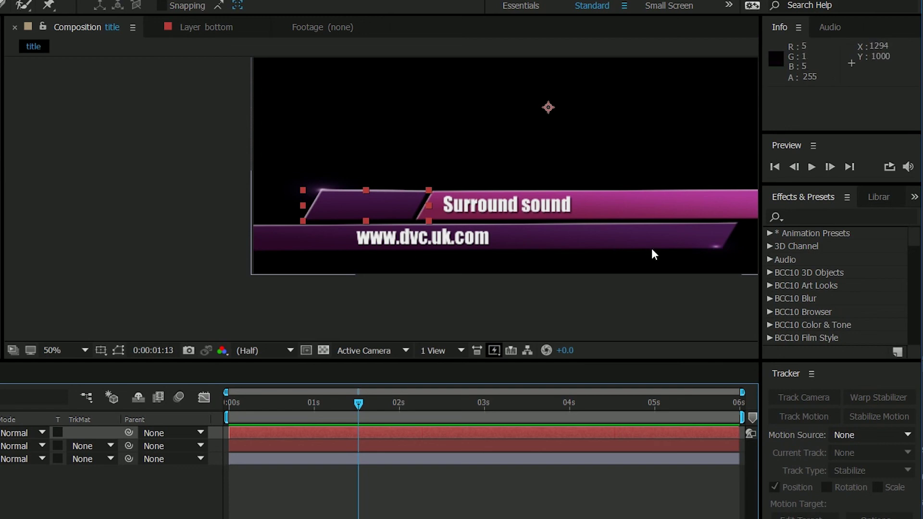
# Step: Show the bottom layer's mask and move its left vertices just outside the frame, to about (-25, 921) and (-19, 1008), along the lower bar's edges
pyautogui.click(121, 354)
pyautogui.press('.')
pyautogui.press('.')
pyautogui.press(',')
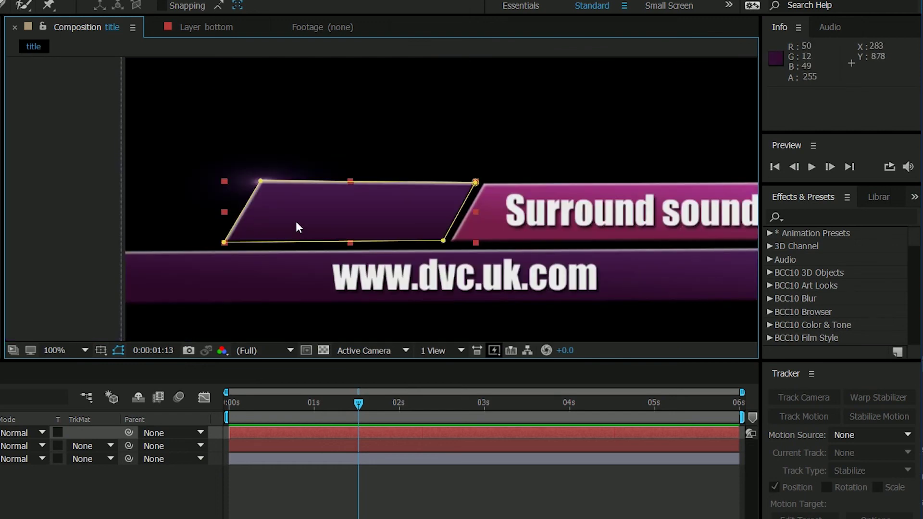
pyautogui.moveTo(260, 181); pyautogui.dragTo(108, 252)
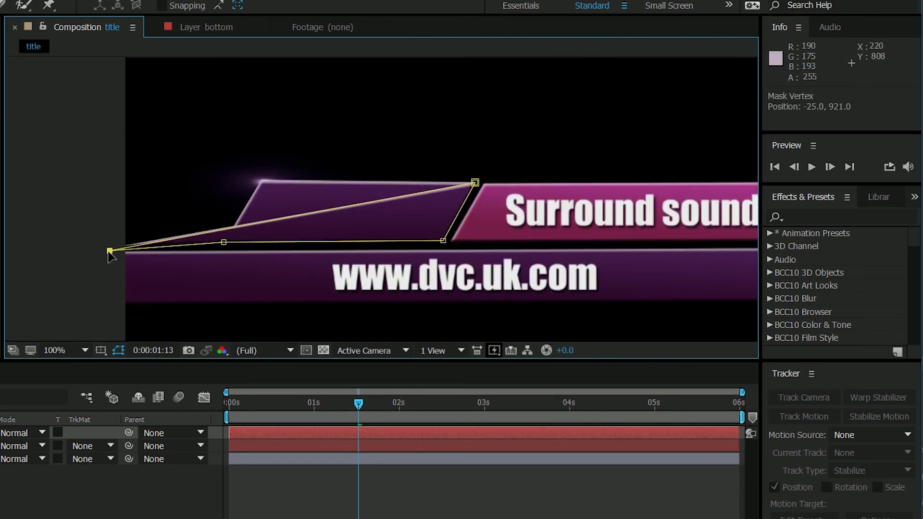
pyautogui.moveTo(223, 242); pyautogui.dragTo(114, 304)
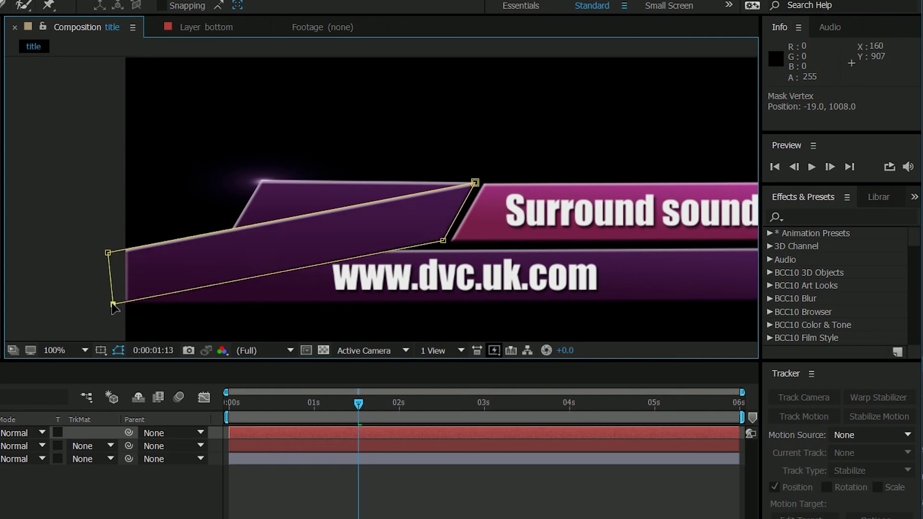
# Step: Stretch the bottom layer's mask along the lower bar by moving its two right vertices to the corners of the bar's slanted end
pyautogui.moveTo(475, 183); pyautogui.dragTo(529, 219)
pyautogui.moveTo(443, 242); pyautogui.dragTo(495, 302)
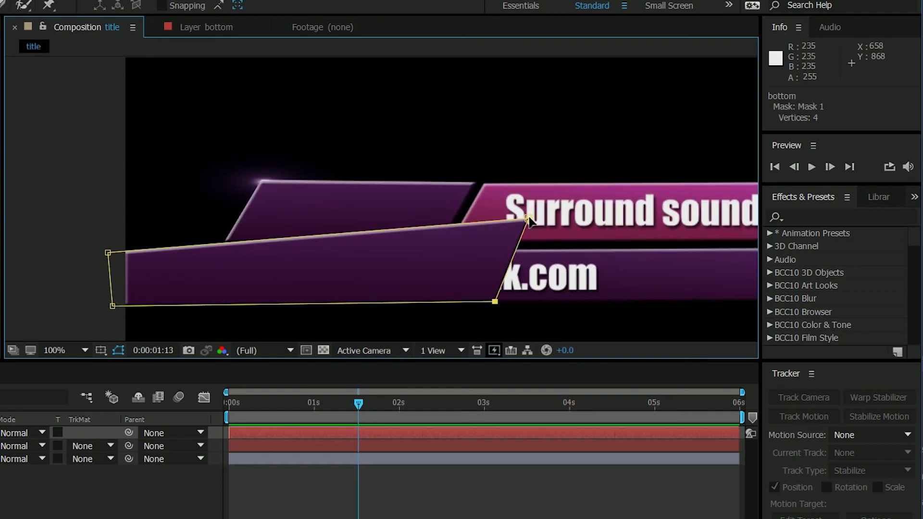
pyautogui.moveTo(531, 221); pyautogui.dragTo(536, 251)
pyautogui.moveTo(671, 284); pyautogui.dragTo(279, 254)
pyautogui.moveTo(144, 222); pyautogui.dragTo(301, 222)
pyautogui.moveTo(391, 225); pyautogui.dragTo(697, 219)
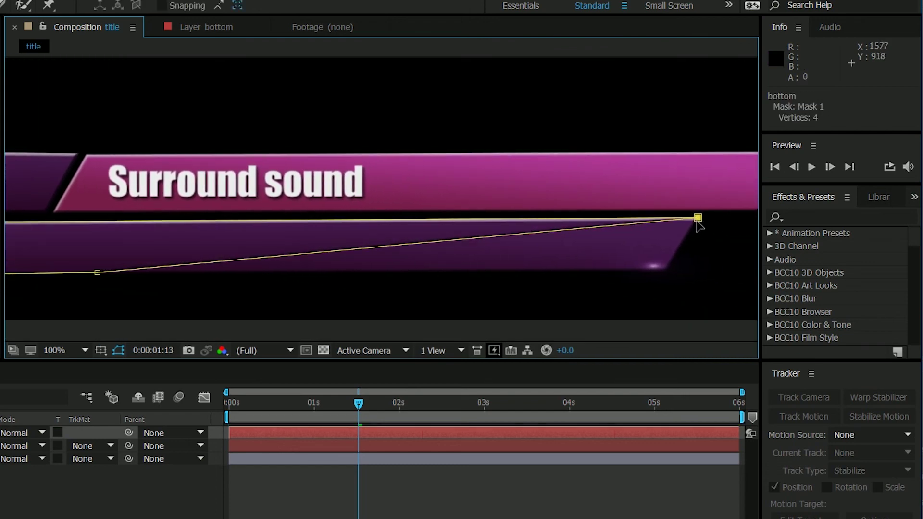
pyautogui.moveTo(97, 273); pyautogui.dragTo(666, 269)
# Step: Fine-tune the bottom mask's right vertices so they line up with the corners of the lower bar's slanted end
pyautogui.moveTo(697, 218)
pyautogui.mouseDown()
pyautogui.moveTo(671, 213)
pyautogui.moveTo(696, 217)
pyautogui.mouseUp()
pyautogui.moveTo(665, 270); pyautogui.dragTo(664, 267)
pyautogui.moveTo(696, 217); pyautogui.dragTo(696, 218)
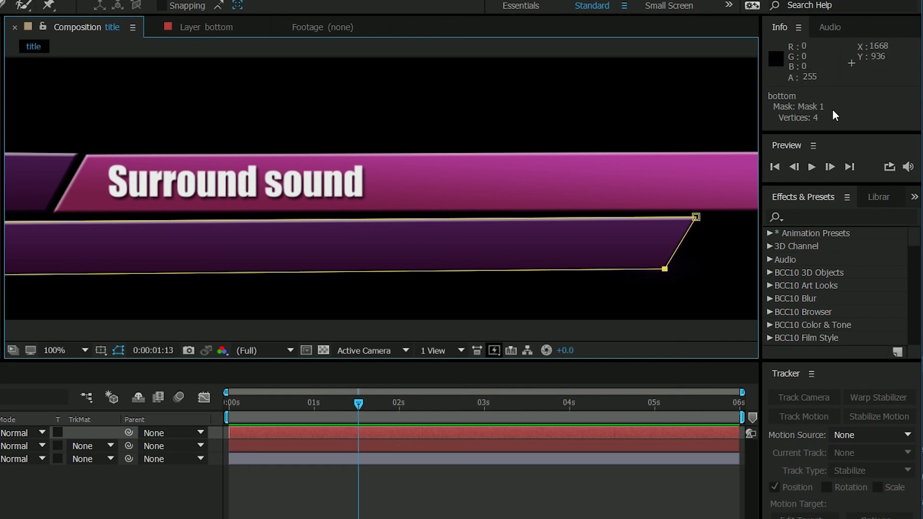
pyautogui.click(695, 217)
pyautogui.moveTo(696, 218); pyautogui.dragTo(695, 217)
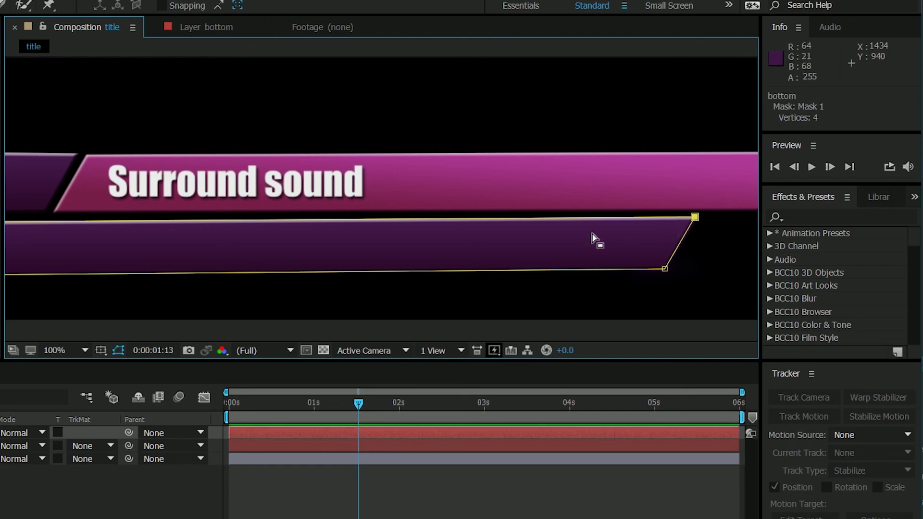
# Step: Nudge the bottom mask's upper-left vertex up and raise its lower-left vertex to align its left end with the lower bar
pyautogui.moveTo(216, 236); pyautogui.dragTo(624, 249)
pyautogui.press('v')
pyautogui.moveTo(125, 231); pyautogui.dragTo(125, 228)
pyautogui.press('Up')
pyautogui.press('Up')
pyautogui.press('Up')
pyautogui.press('Up')
pyautogui.press('Up')
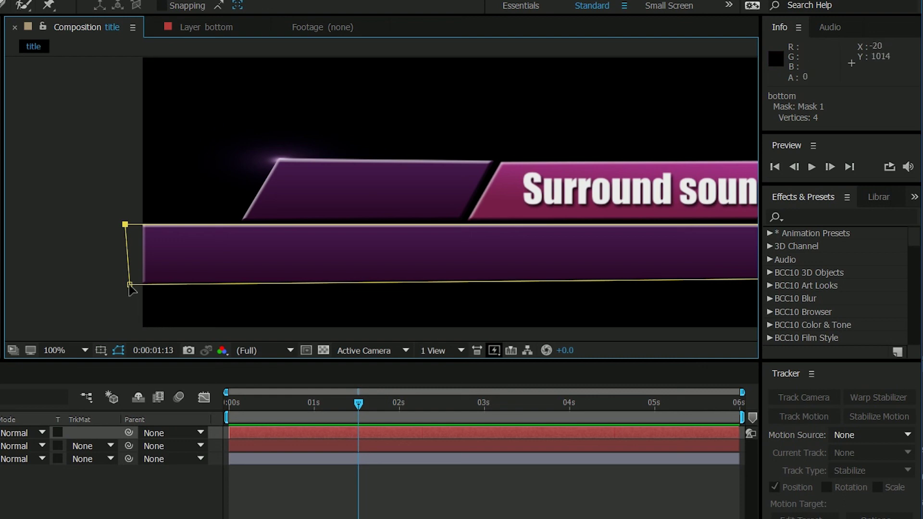
pyautogui.moveTo(129, 284); pyautogui.dragTo(126, 280)
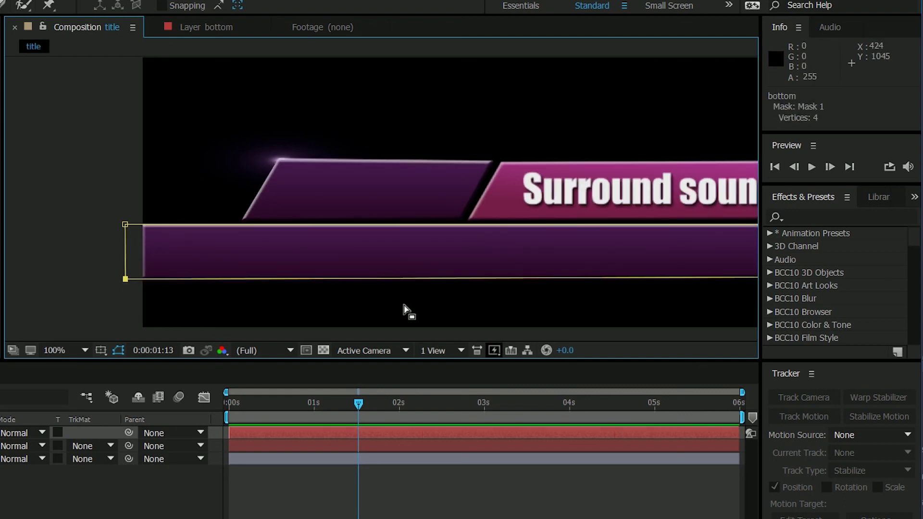
# Step: Move the bottom mask's lower-right vertex slightly down and outward to level its lower edge
pyautogui.moveTo(572, 305); pyautogui.dragTo(37, 297)
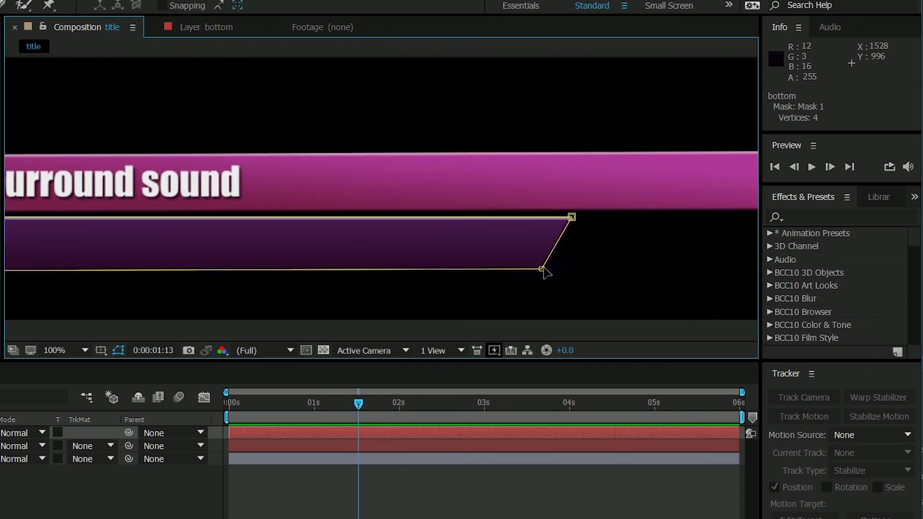
pyautogui.moveTo(542, 270); pyautogui.dragTo(540, 274)
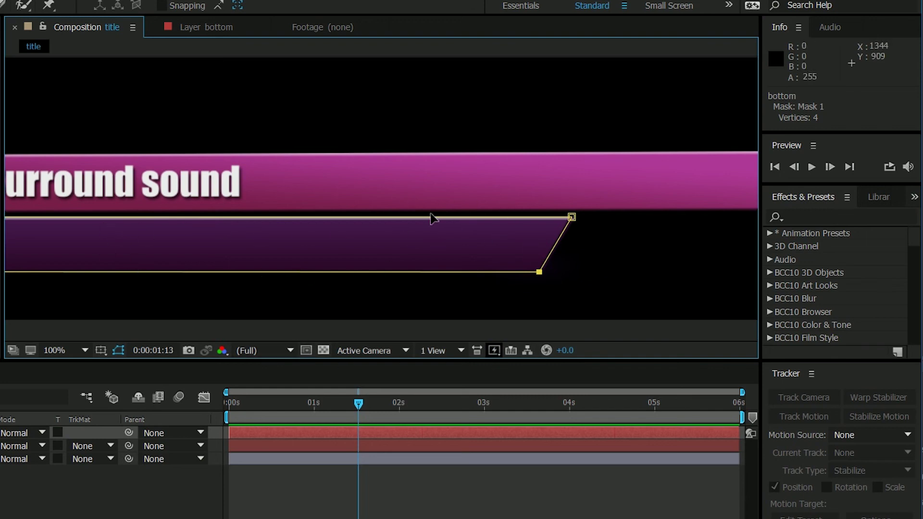
pyautogui.scroll(-2, 390, 215)
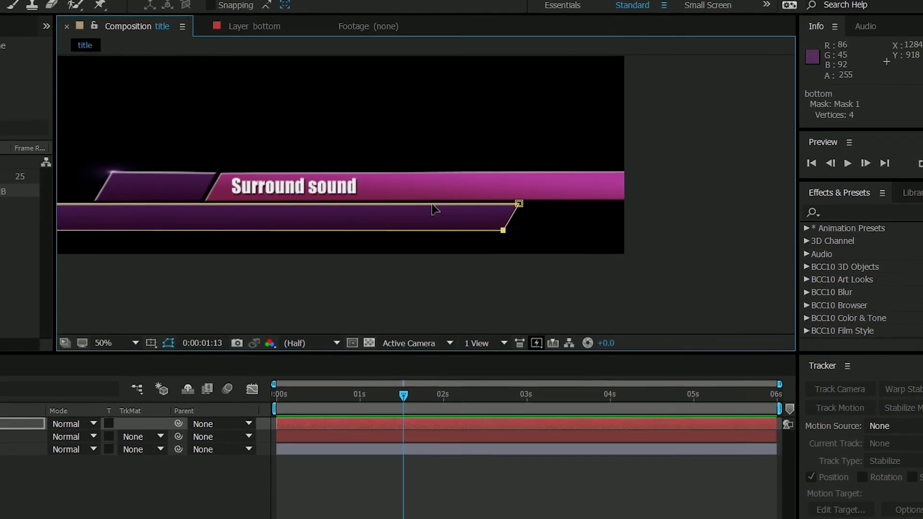
# Step: Toggle the bottom layer's visibility repeatedly to compare its shape and colour with the imported still
pyautogui.scroll(-2, 431, 210)
pyautogui.click(6, 394)
pyautogui.click(7, 395)
pyautogui.click(6, 394)
pyautogui.click(6, 394)
pyautogui.click(6, 394)
pyautogui.click(7, 394)
pyautogui.click(6, 394)
pyautogui.press('/')
pyautogui.click(6, 394)
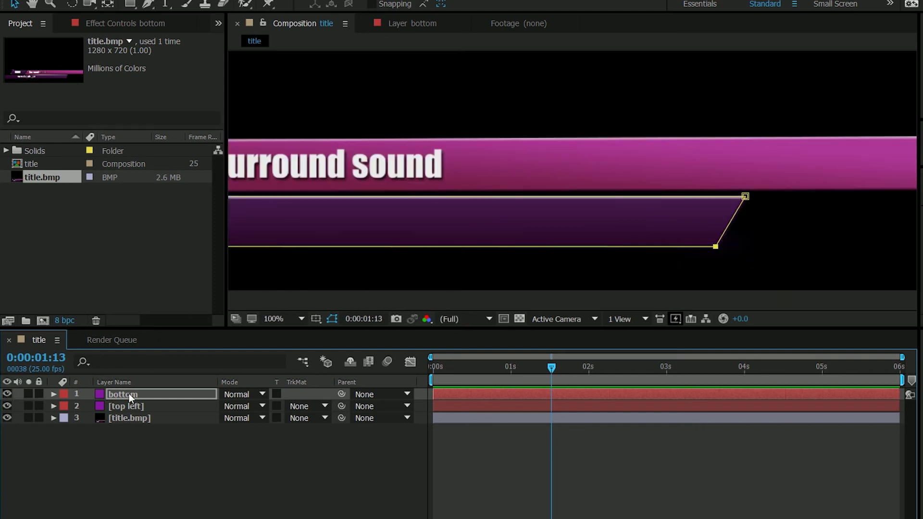
# Step: Hide the bottom layer at its left end and expand its layer styles down to the Gradient Overlay settings
pyautogui.press('h')
pyautogui.moveTo(374, 268); pyautogui.dragTo(898, 274)
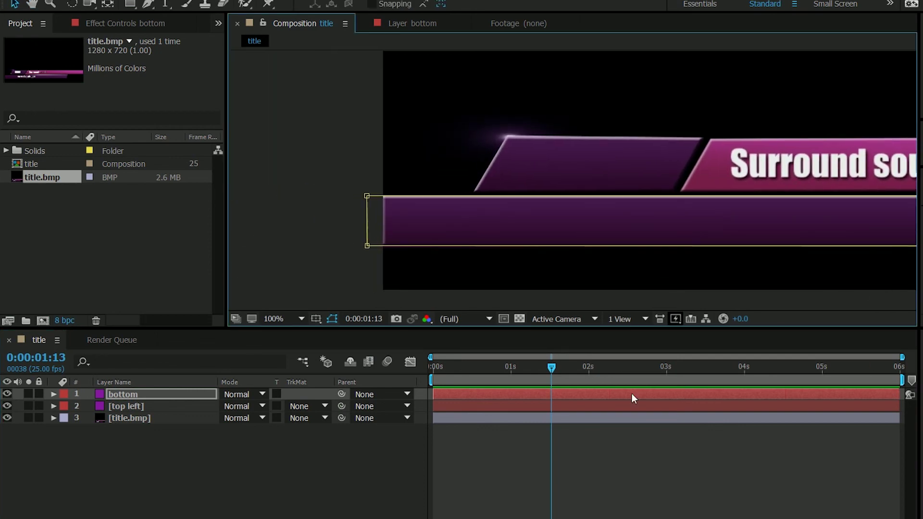
pyautogui.click(54, 394)
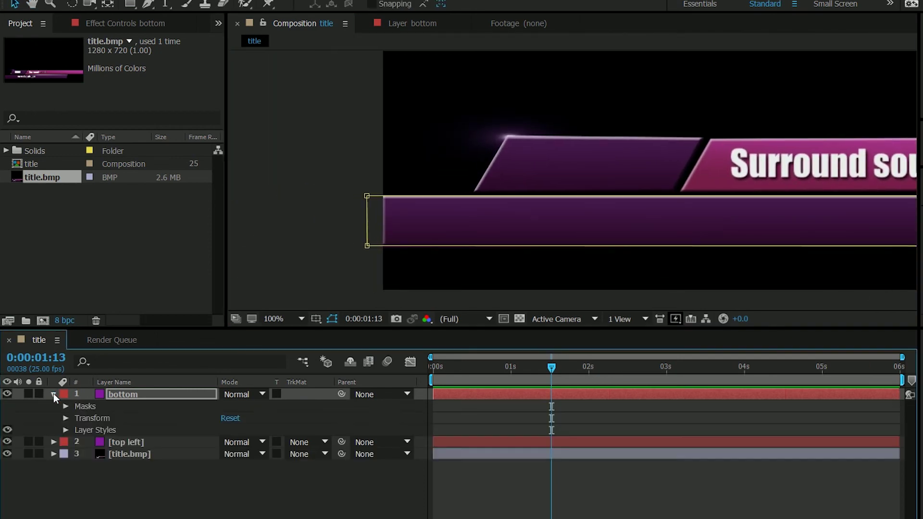
pyautogui.click(6, 394)
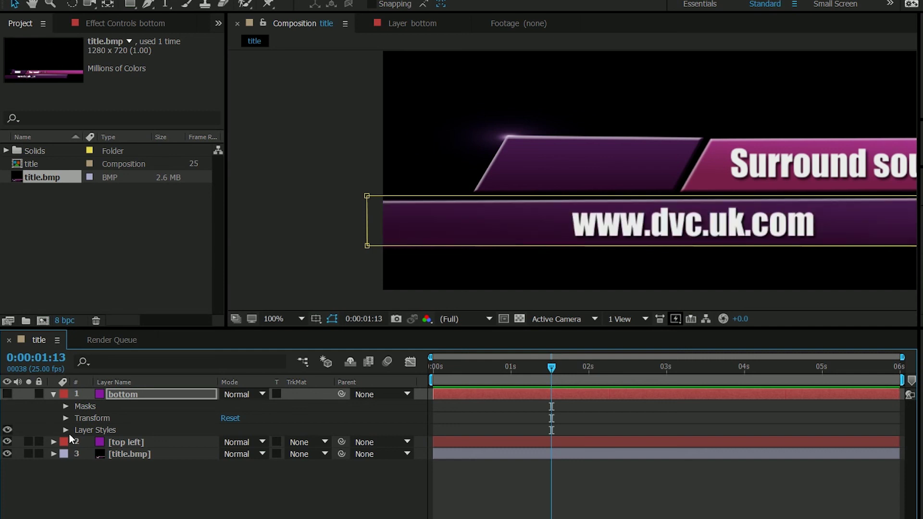
pyautogui.click(66, 429)
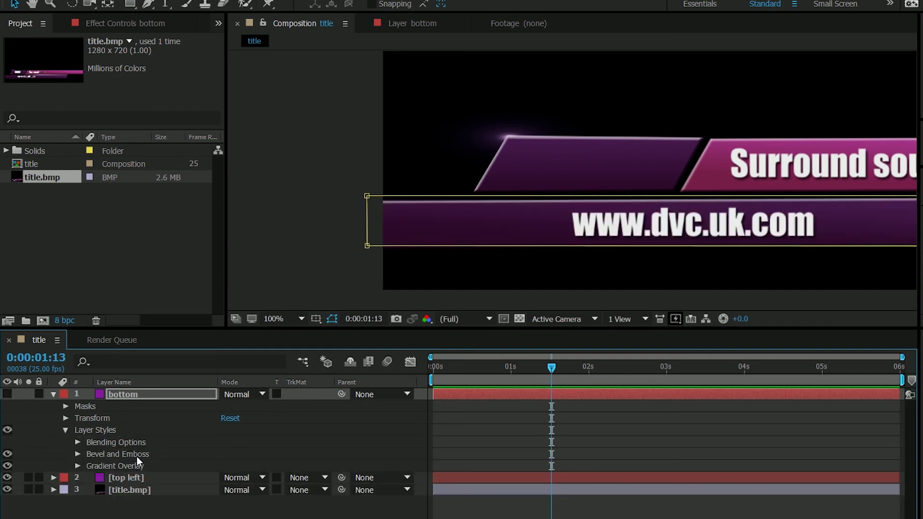
pyautogui.click(78, 454)
pyautogui.scroll(-3, 84, 452)
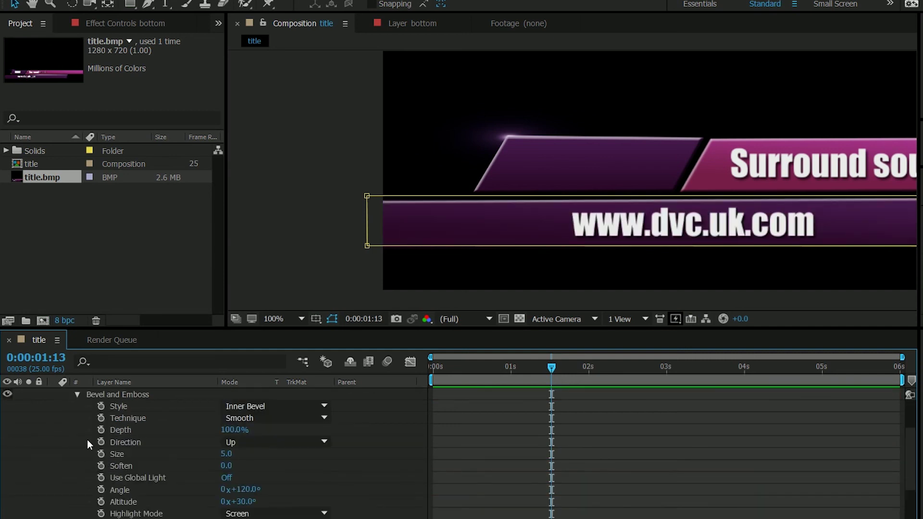
pyautogui.click(78, 394)
pyautogui.click(77, 466)
pyautogui.scroll(-3, 93, 475)
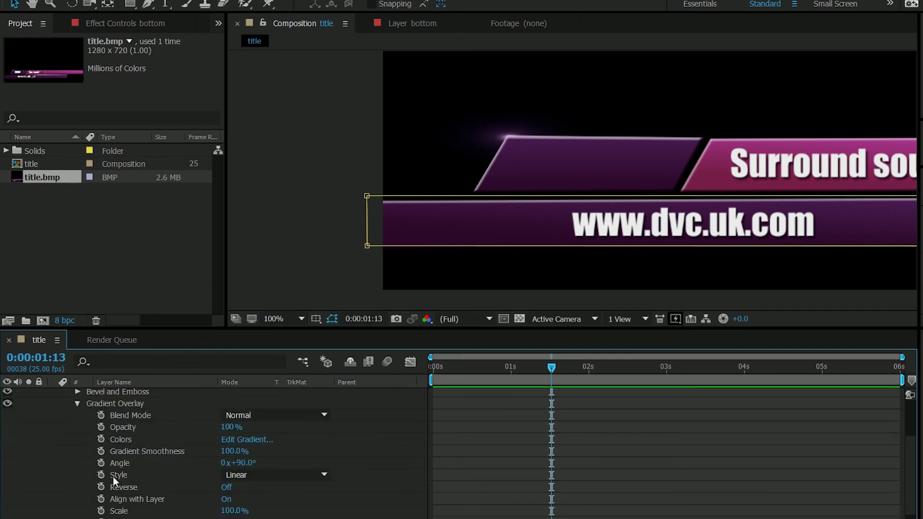
# Step: Resample the bottom layer's gradient colours from the still's lower bar, picking the end colour near the bar's upper edge
pyautogui.click(243, 440)
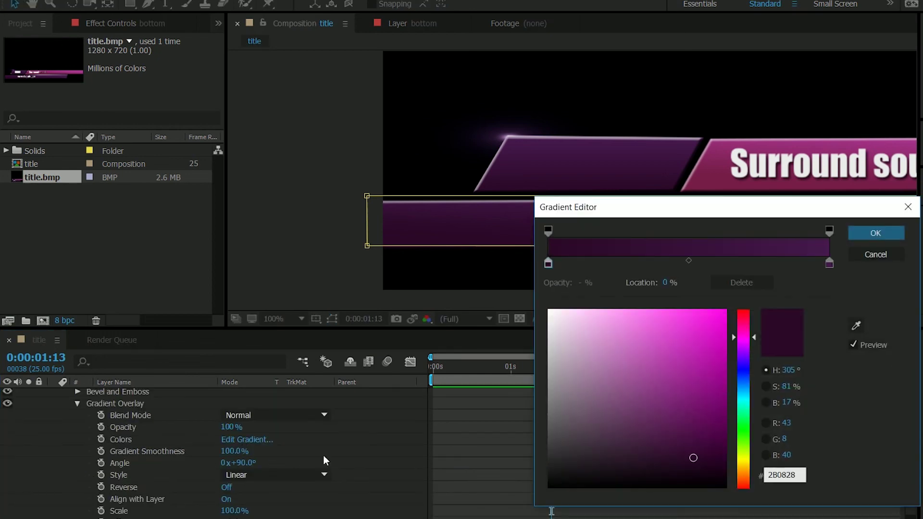
pyautogui.click(494, 243)
pyautogui.click(830, 263)
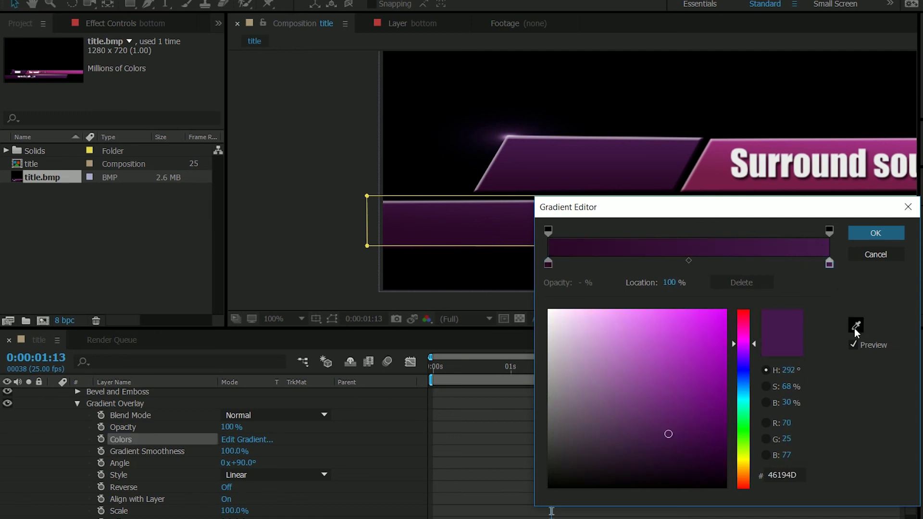
pyautogui.click(855, 327)
pyautogui.click(511, 214)
pyautogui.click(849, 233)
pyautogui.click(77, 404)
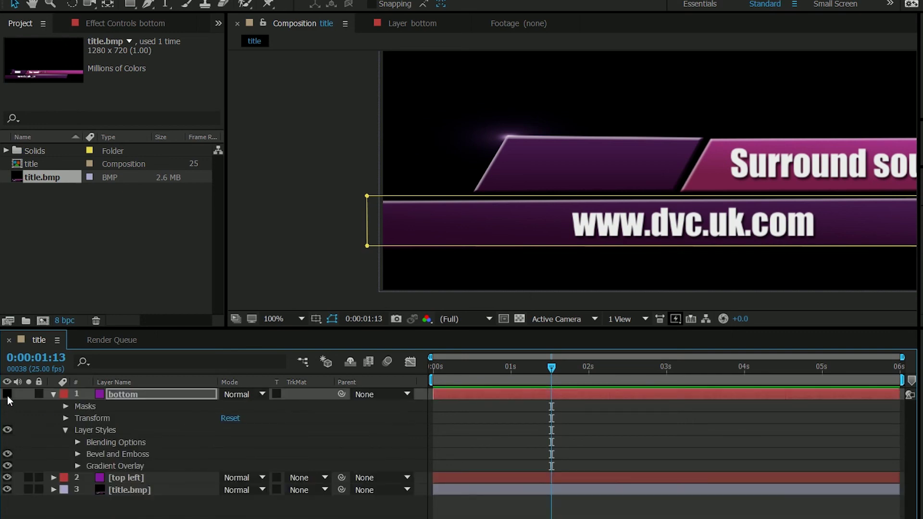
# Step: Go to the start of the timeline, show the bottom layer again over the still and collapse its properties
pyautogui.click(7, 395)
pyautogui.click(7, 394)
pyautogui.press('Home')
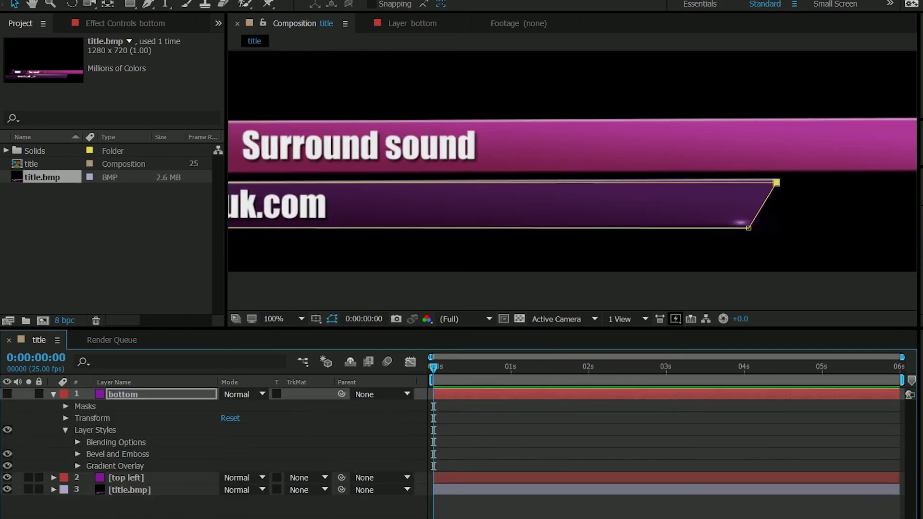
pyautogui.click(7, 395)
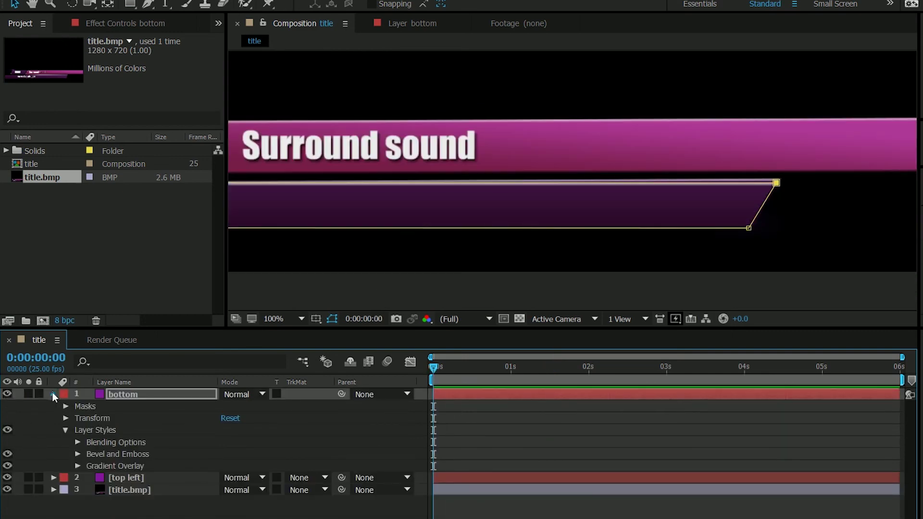
pyautogui.click(52, 394)
# Step: Duplicate the bottom layer and rename the copy as right
pyautogui.click(125, 398)
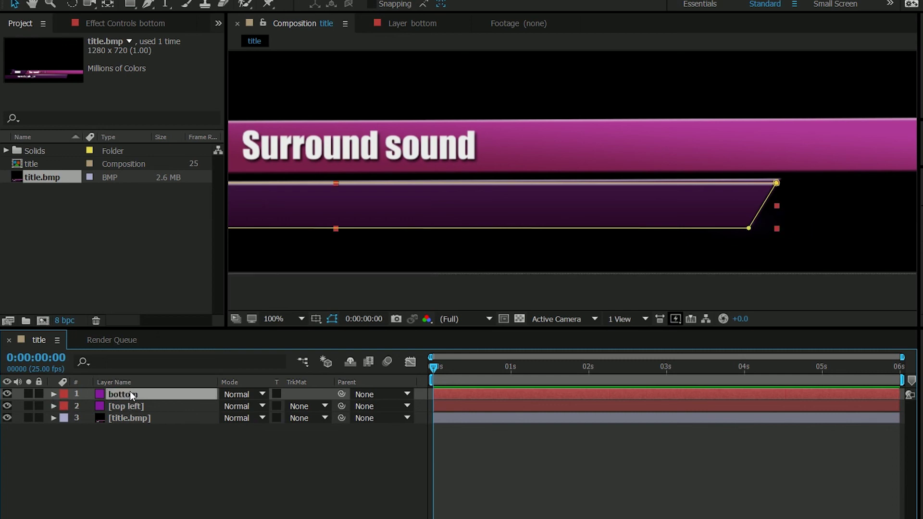
pyautogui.hotkey('ctrl', 'd')
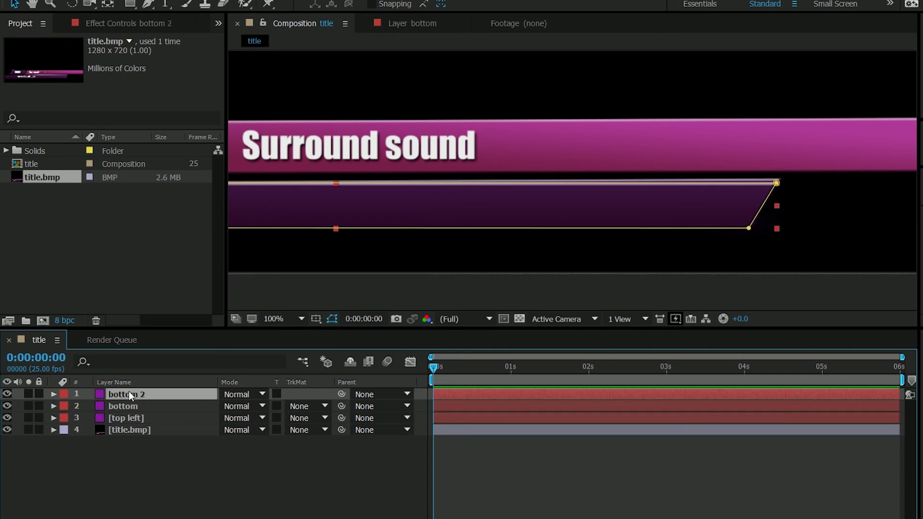
pyautogui.press('Return')
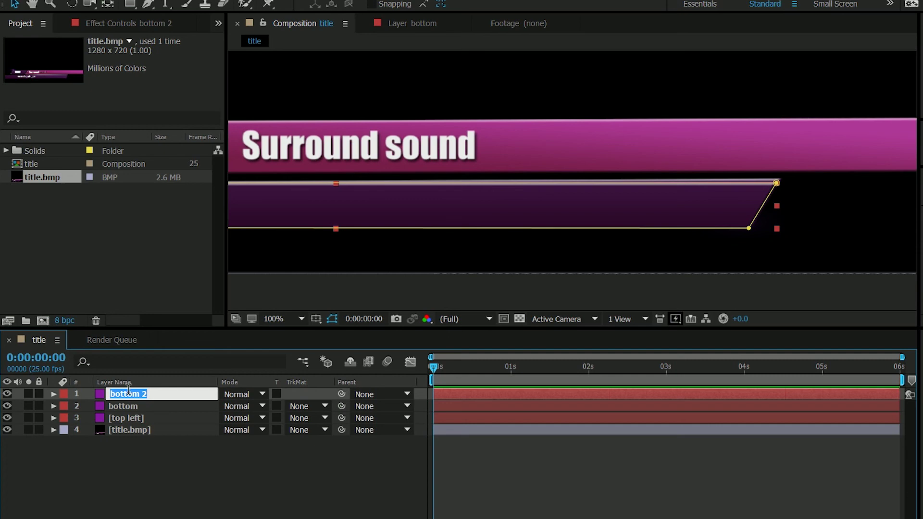
pyautogui.write('right')
pyautogui.press('Return')
pyautogui.click(109, 400)
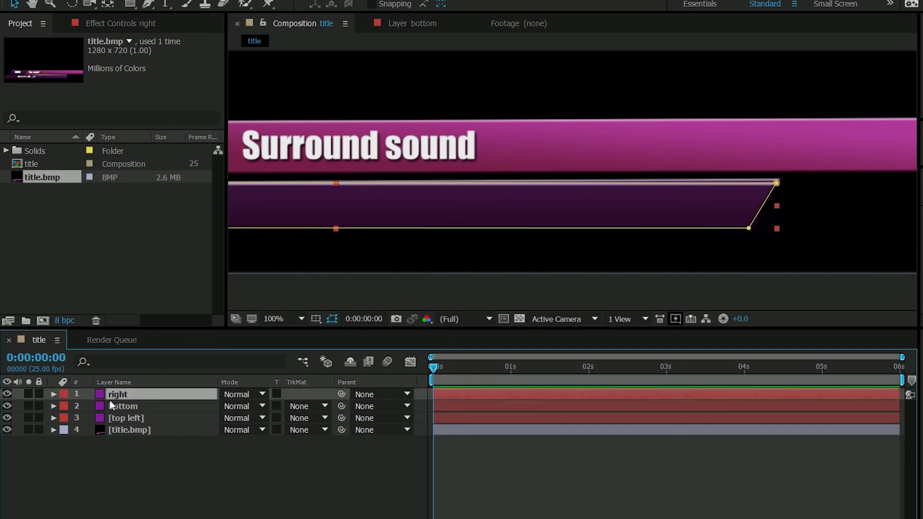
# Step: Fit the right layer's mask to the Surround sound bar, with right vertices beyond the frame and left vertices on the slanted end
pyautogui.hscroll(5, 702, 220)
pyautogui.moveTo(628, 201); pyautogui.dragTo(865, 137)
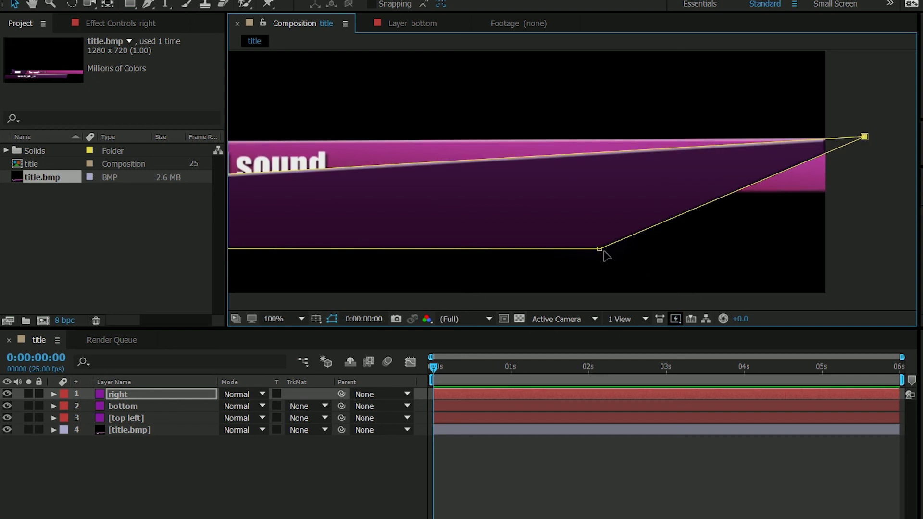
pyautogui.moveTo(599, 249); pyautogui.dragTo(881, 191)
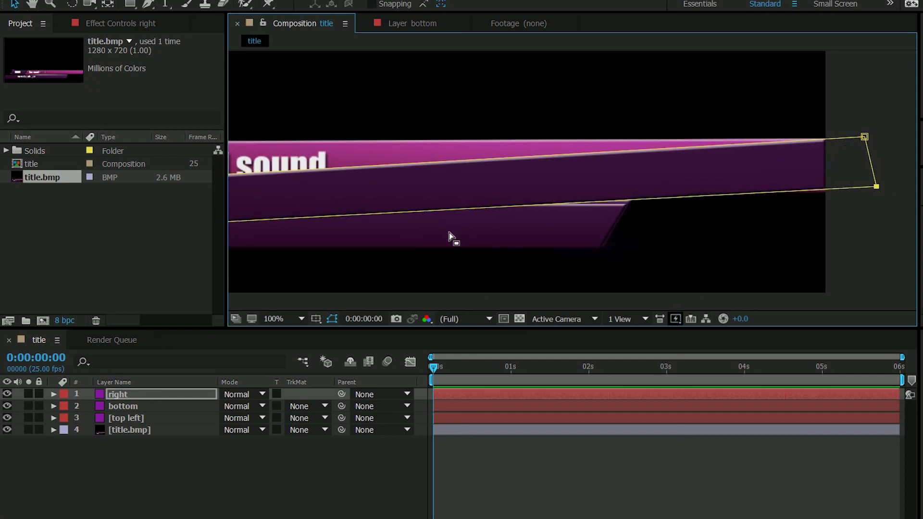
pyautogui.moveTo(448, 237); pyautogui.dragTo(864, 211)
pyautogui.moveTo(447, 178); pyautogui.dragTo(738, 169)
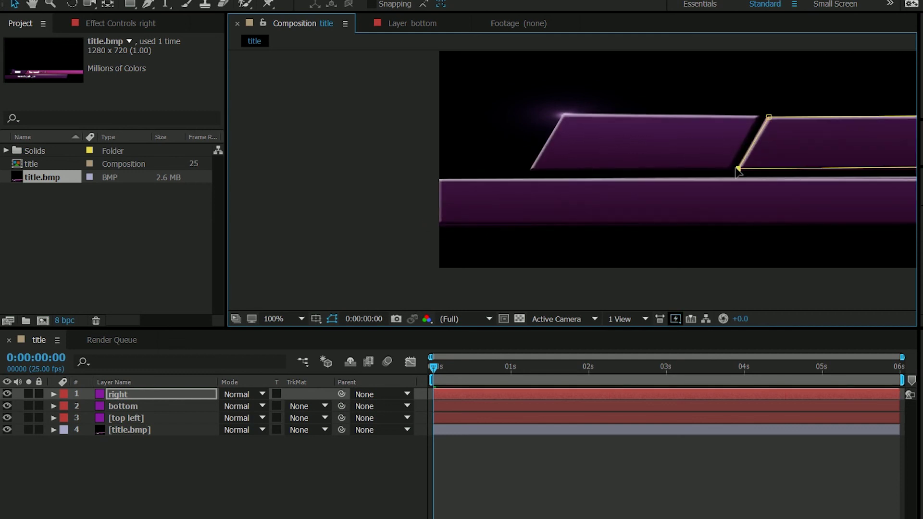
# Step: Hide the right layer to reveal the pink bar and expand its layer styles to the Gradient Overlay settings
pyautogui.click(6, 394)
pyautogui.click(7, 394)
pyautogui.click(7, 394)
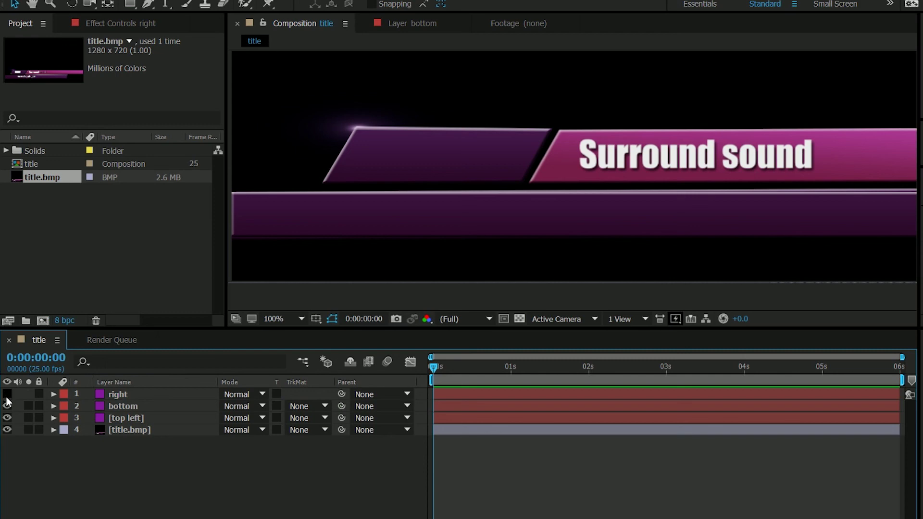
pyautogui.click(53, 394)
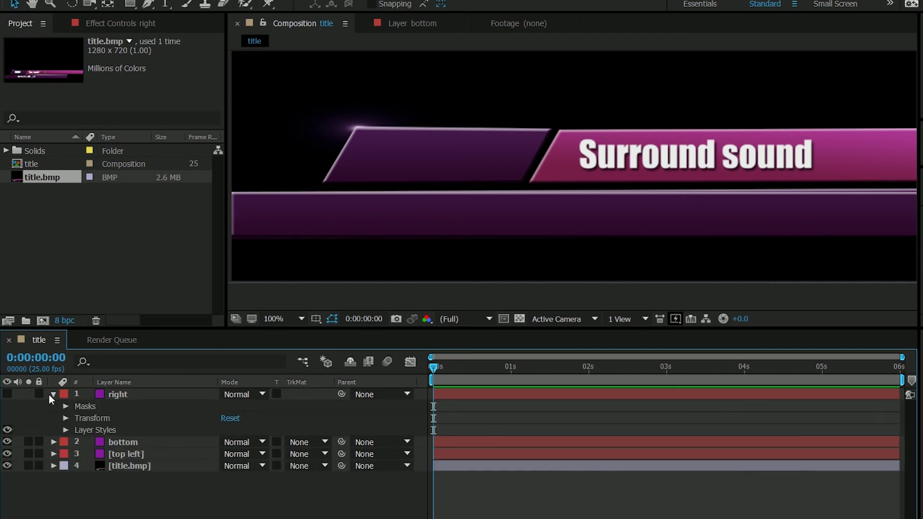
pyautogui.click(66, 430)
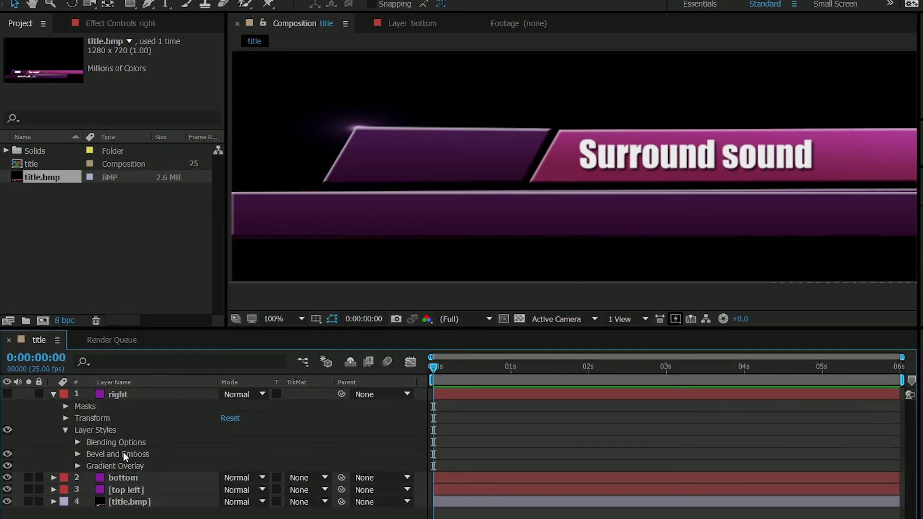
pyautogui.click(77, 466)
pyautogui.scroll(-2, 215, 487)
# Step: Sample the right layer's start and end gradient colours from the Surround sound bar's dark lower and bright upper areas, and show the layer
pyautogui.click(242, 439)
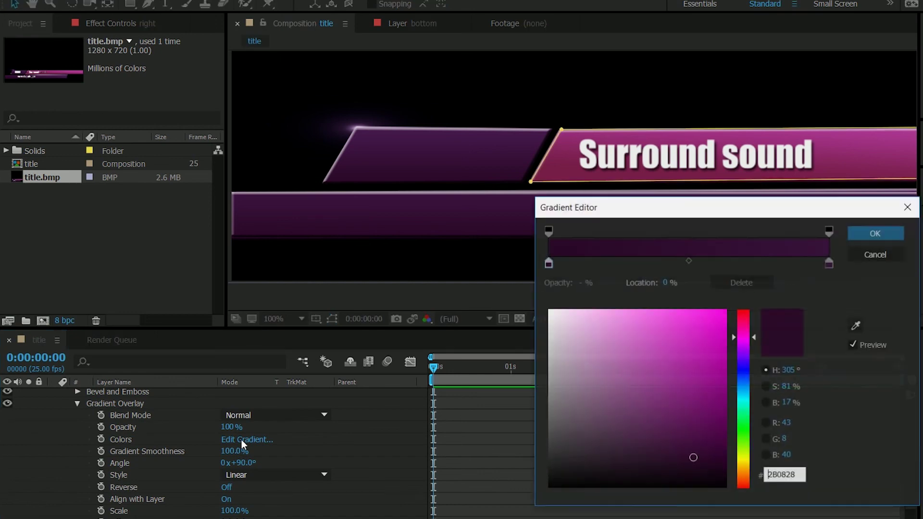
pyautogui.click(829, 263)
pyautogui.click(856, 325)
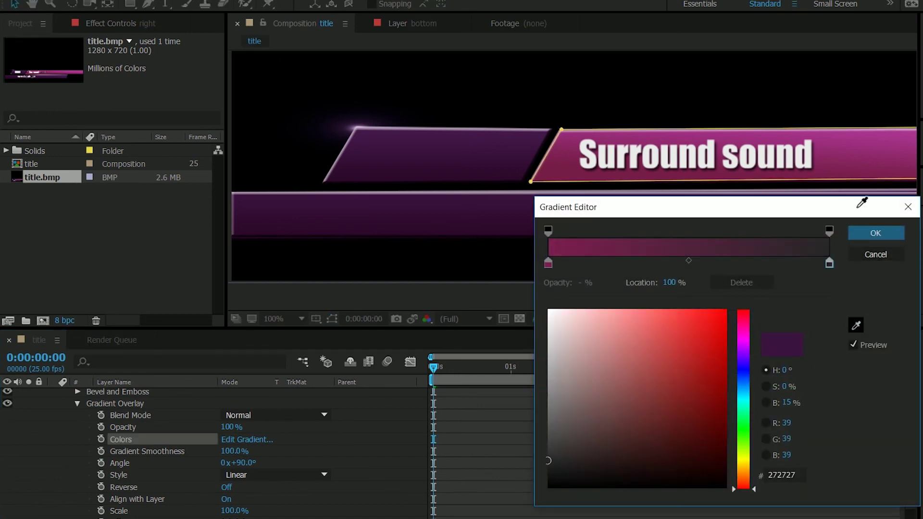
pyautogui.click(841, 135)
pyautogui.click(876, 232)
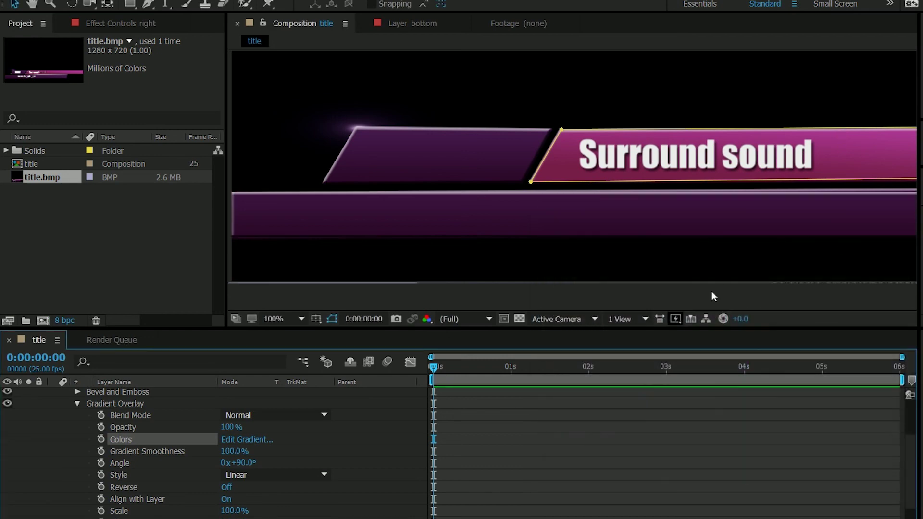
pyautogui.click(77, 403)
# Step: Compare the right layer's gradient with Align with Layer on and off, leaving the option off
pyautogui.click(78, 466)
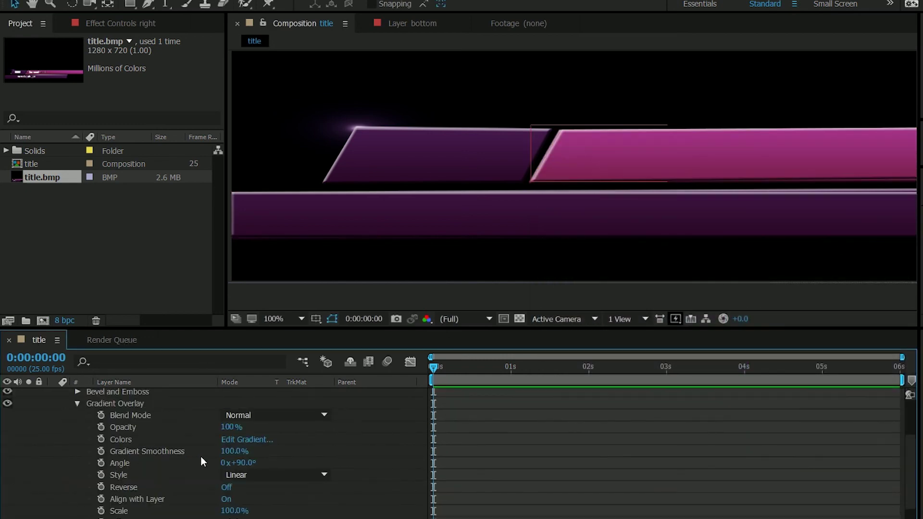
pyautogui.scroll(-1, 220, 454)
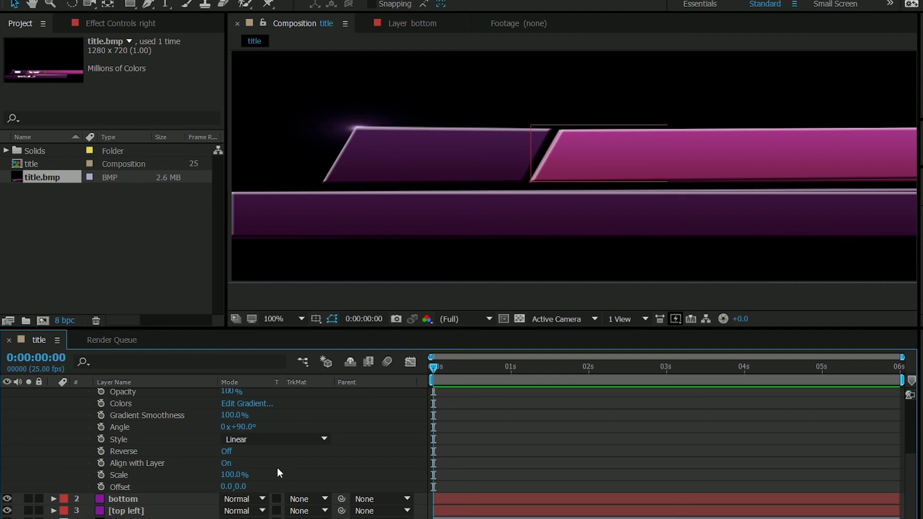
pyautogui.click(227, 465)
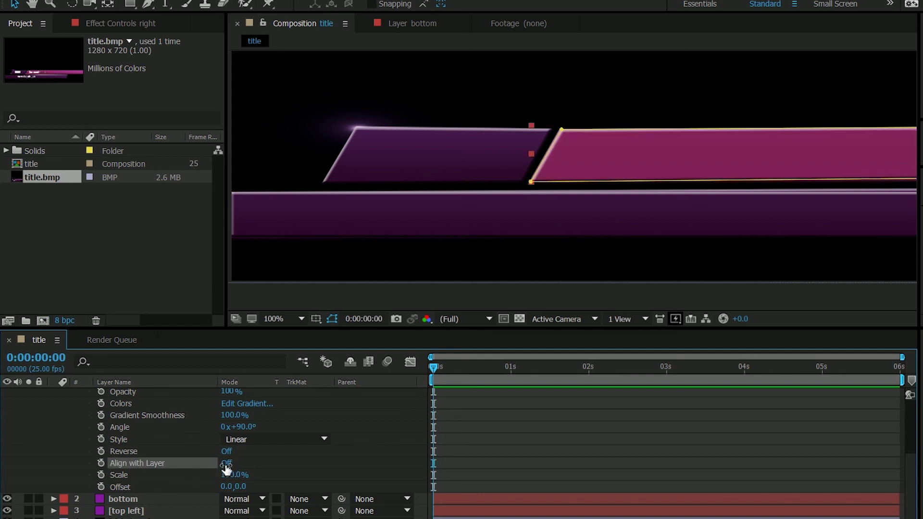
pyautogui.click(226, 464)
pyautogui.click(226, 464)
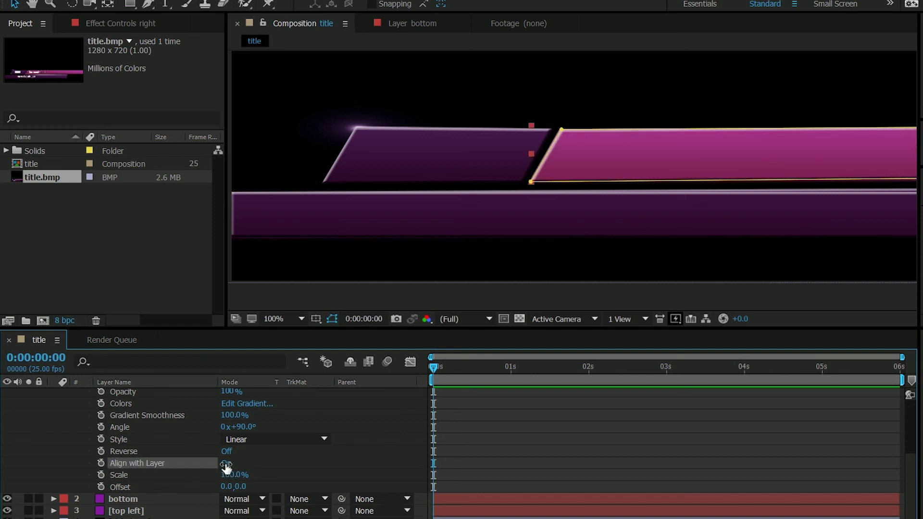
pyautogui.click(227, 464)
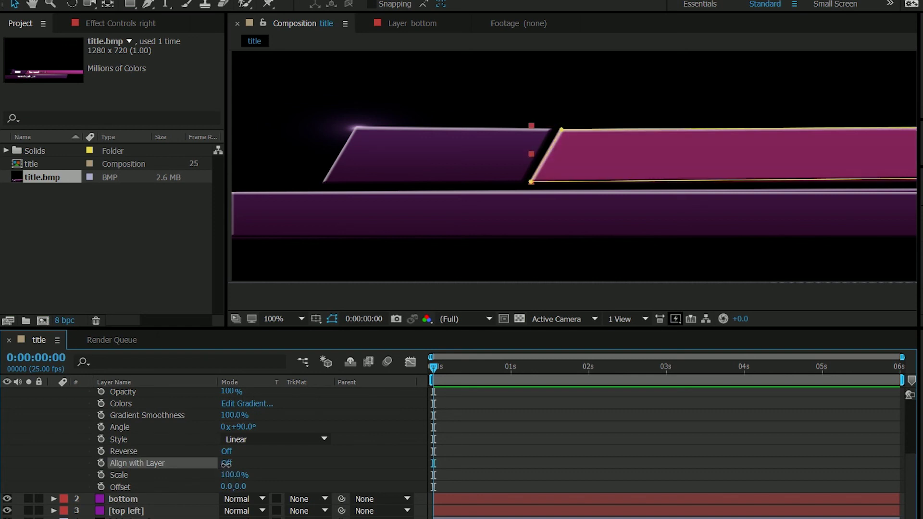
# Step: Turn on Align with Layer for the right layer's gradient after comparing it with off, and try Reverse on, leaving it off
pyautogui.click(226, 464)
pyautogui.scroll(-6, 559, 185)
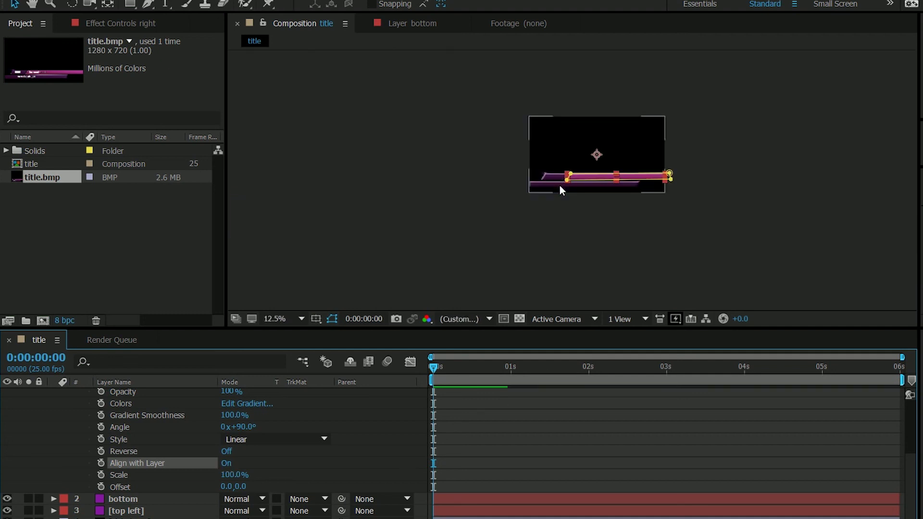
pyautogui.scroll(4, 651, 223)
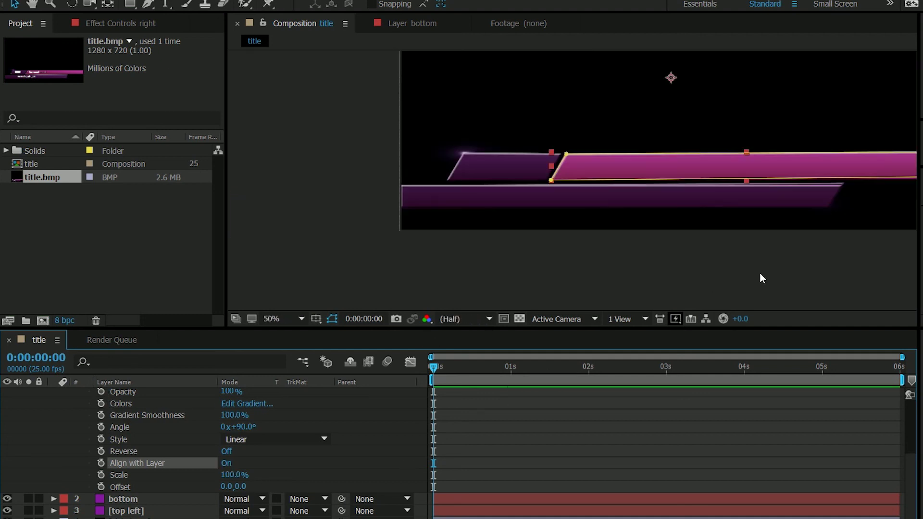
pyautogui.scroll(-2, 656, 183)
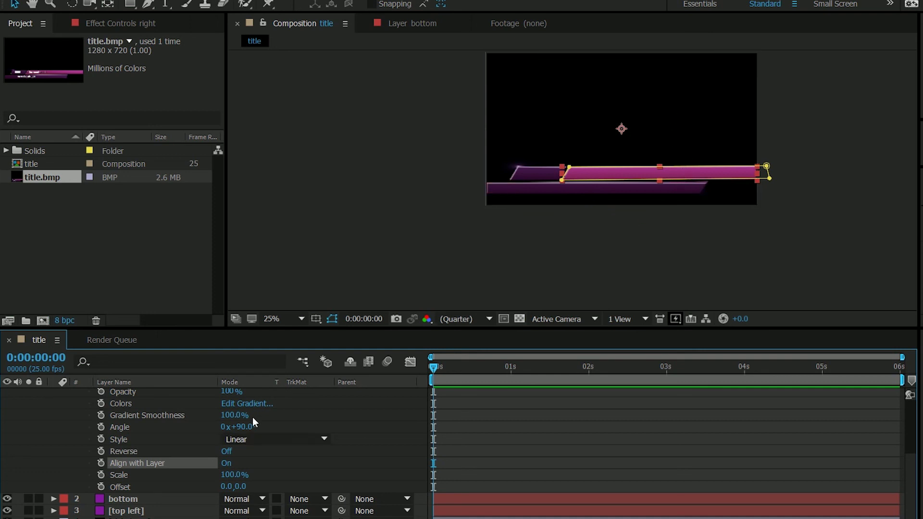
pyautogui.click(226, 463)
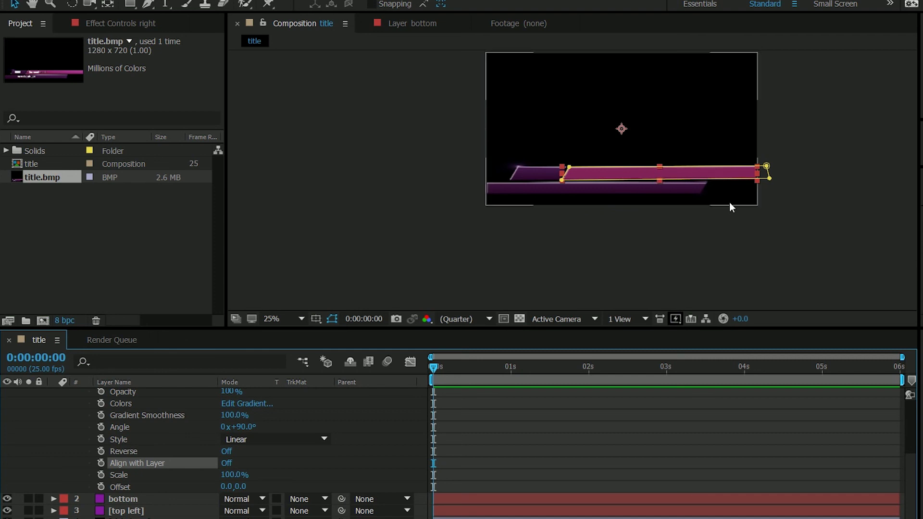
pyautogui.click(227, 463)
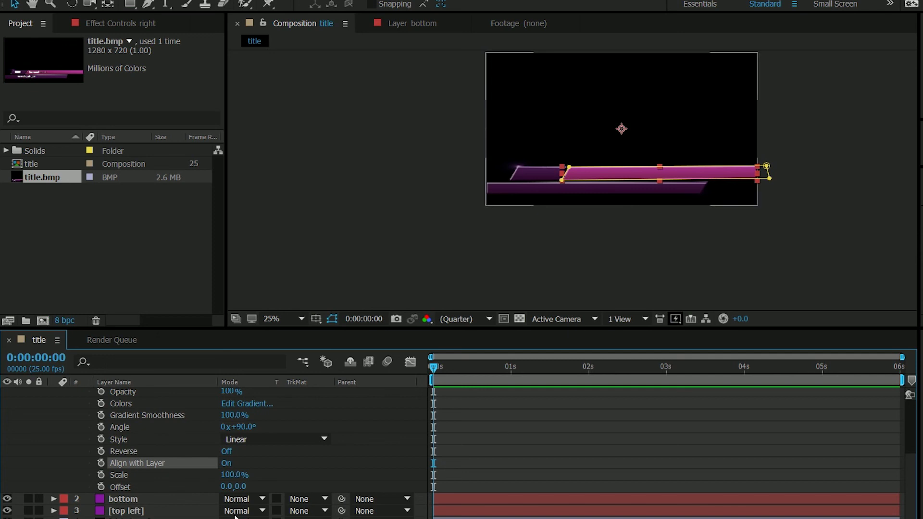
pyautogui.click(225, 450)
pyautogui.click(226, 450)
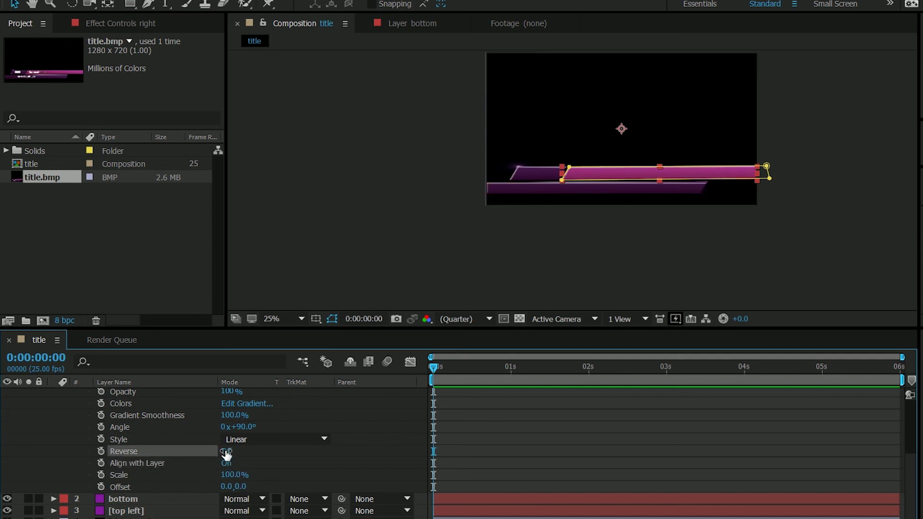